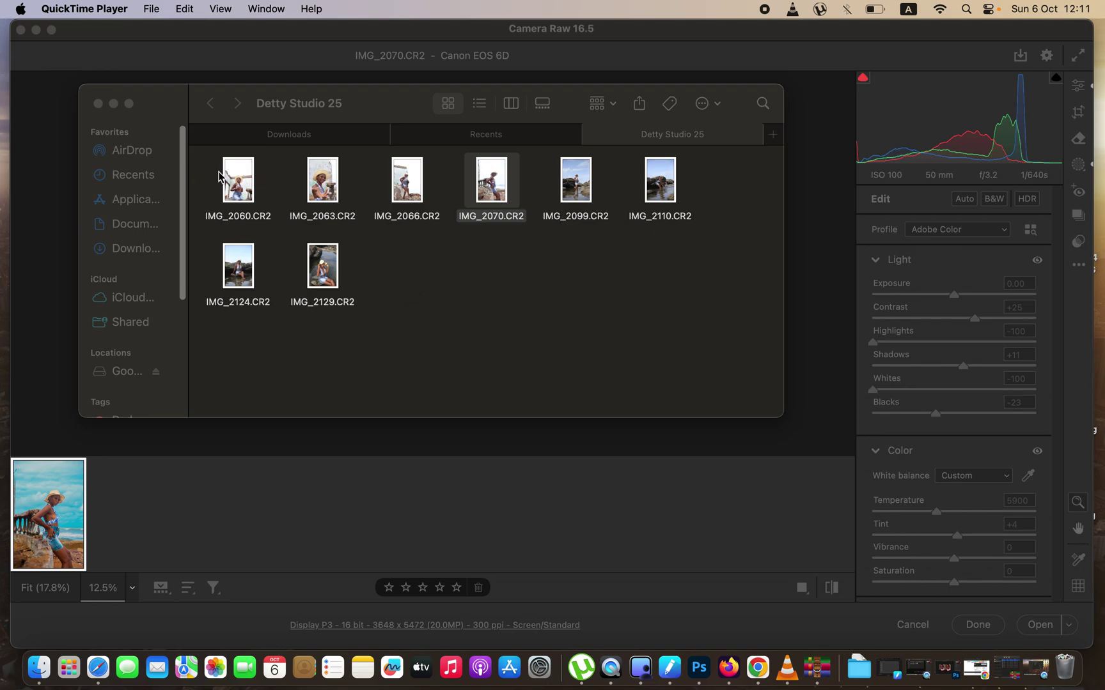
Bring the Camera Raw editor showing IMG_2070.CR2 in front of the Finder folder of CR2 photos
click(716, 37)
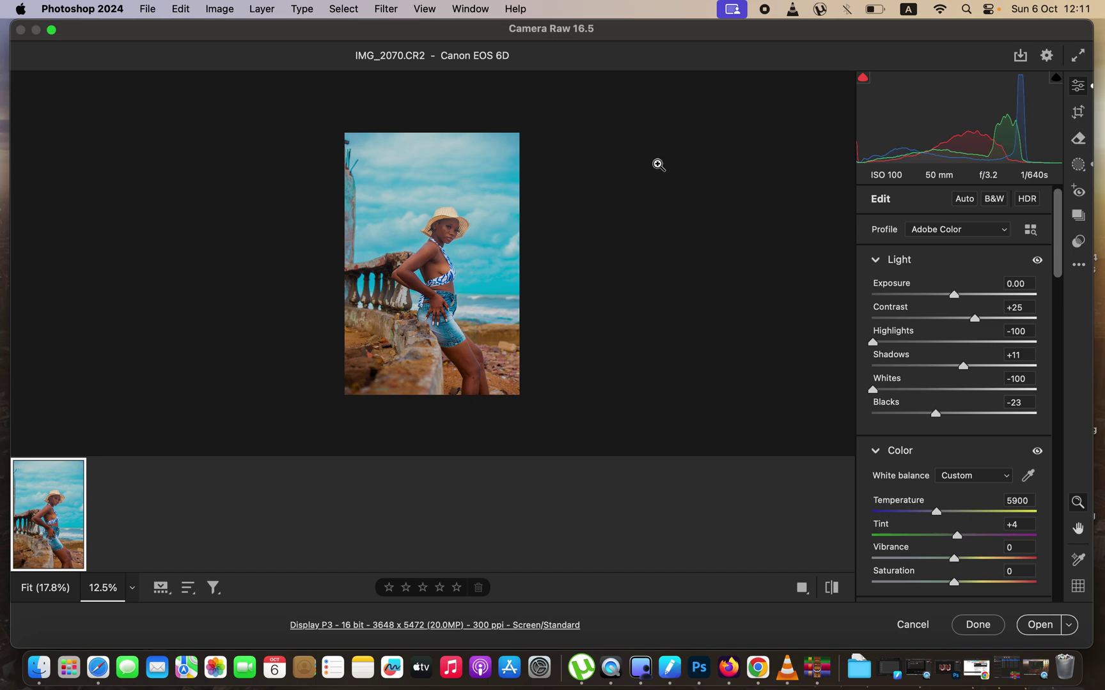
Compare the teal-sky edit against its default look three times, then open the three-dot settings menu
click(834, 593)
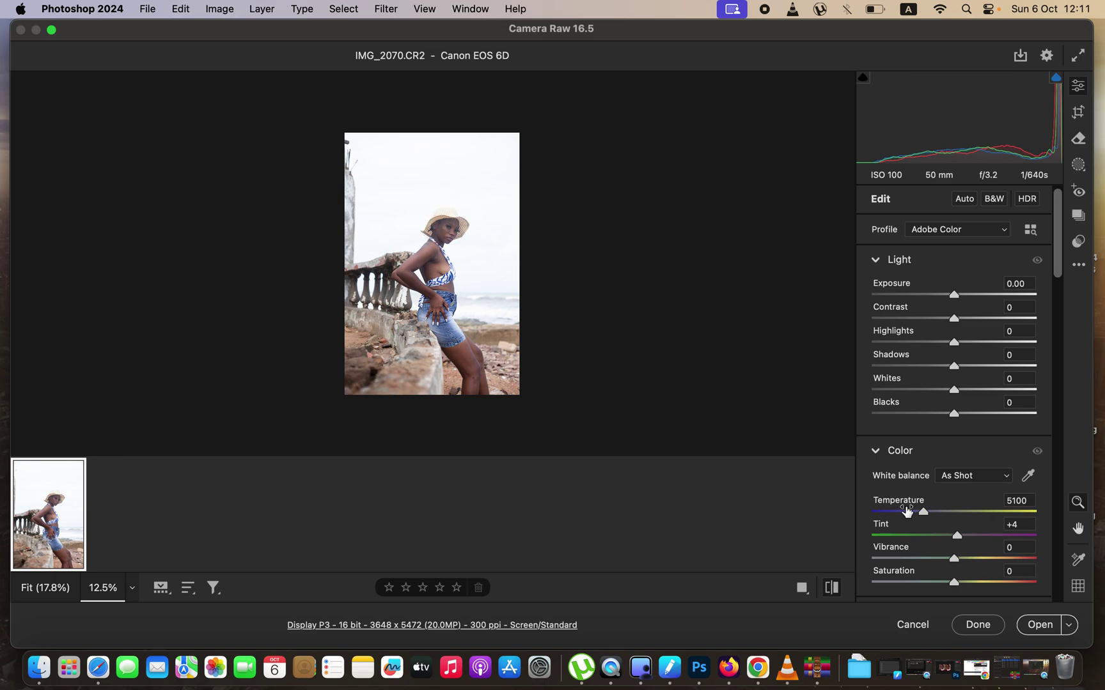
click(833, 588)
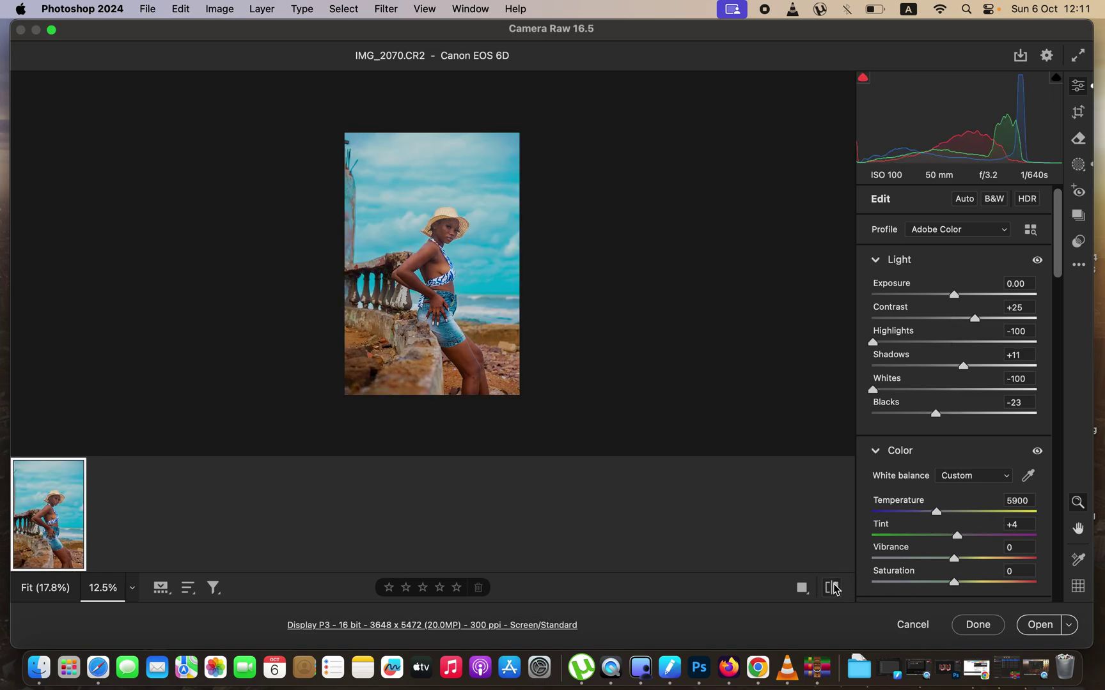
click(834, 589)
click(833, 589)
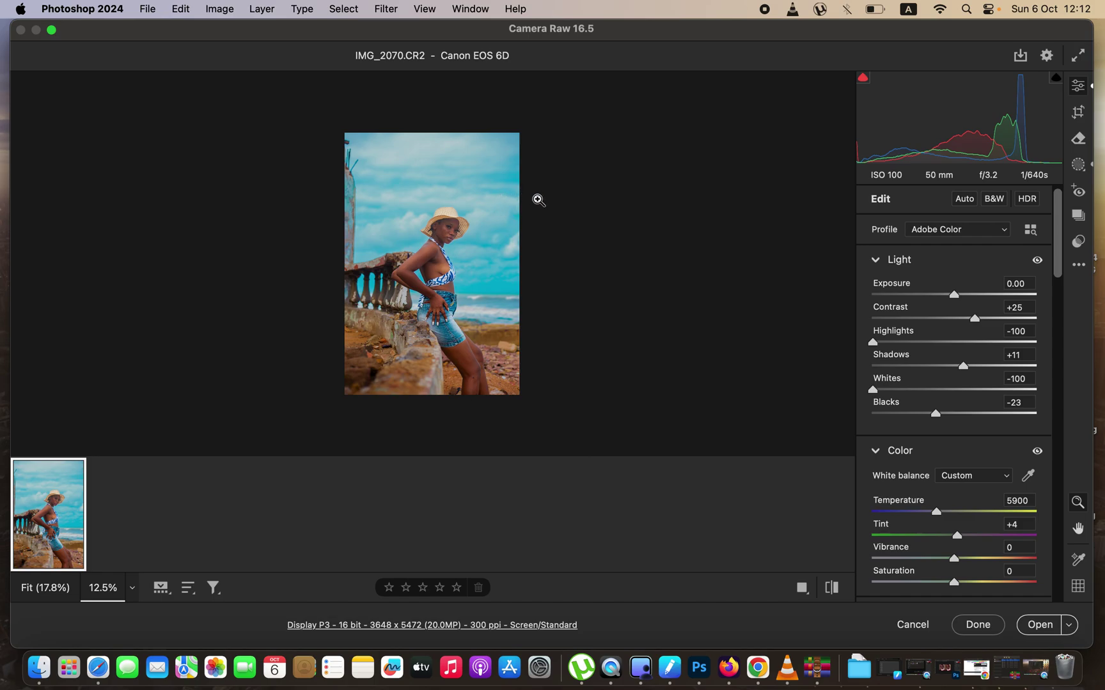
click(833, 588)
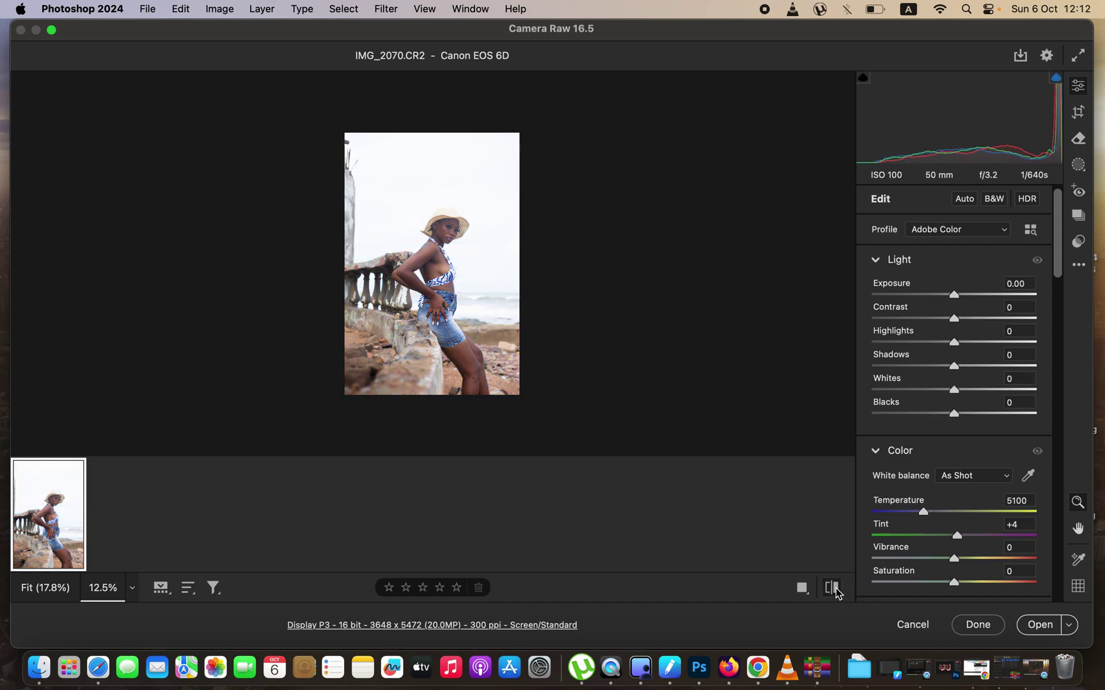
click(834, 589)
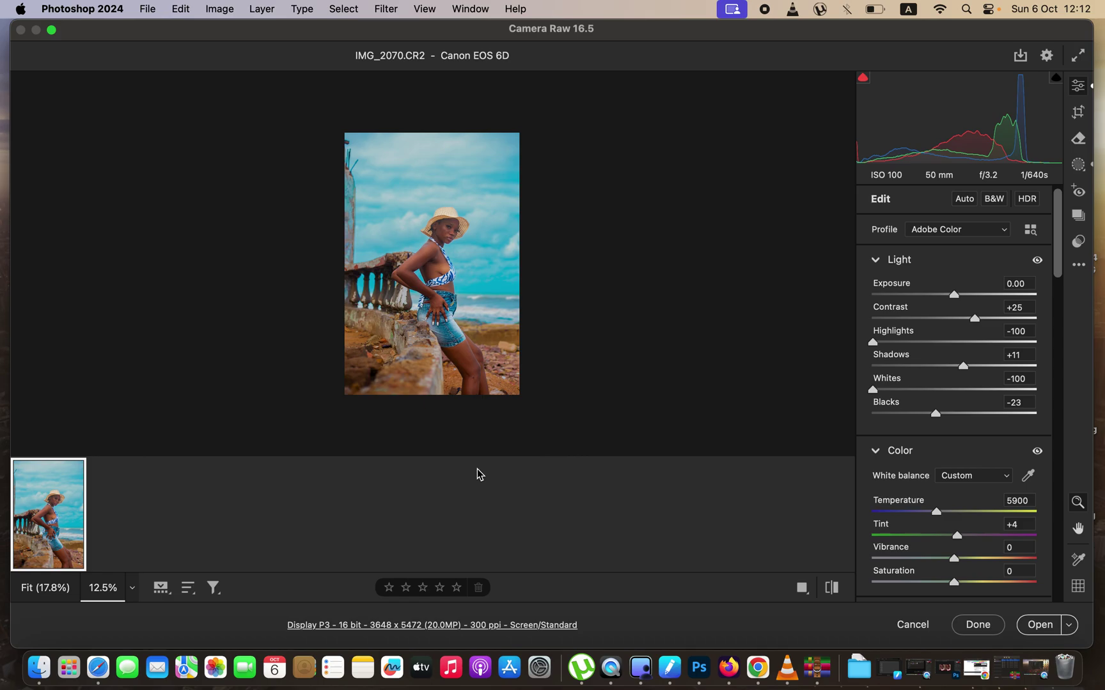
click(1076, 268)
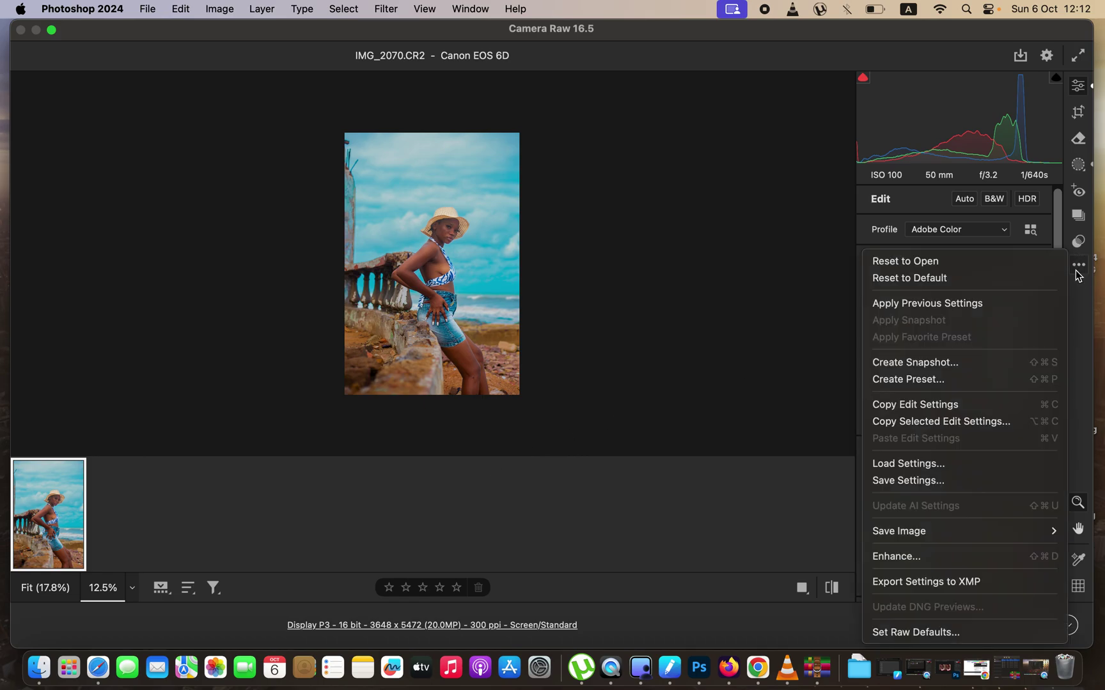
Reset the portrait to its original settings and enlarge the preview by shrinking the filmstrip
click(961, 265)
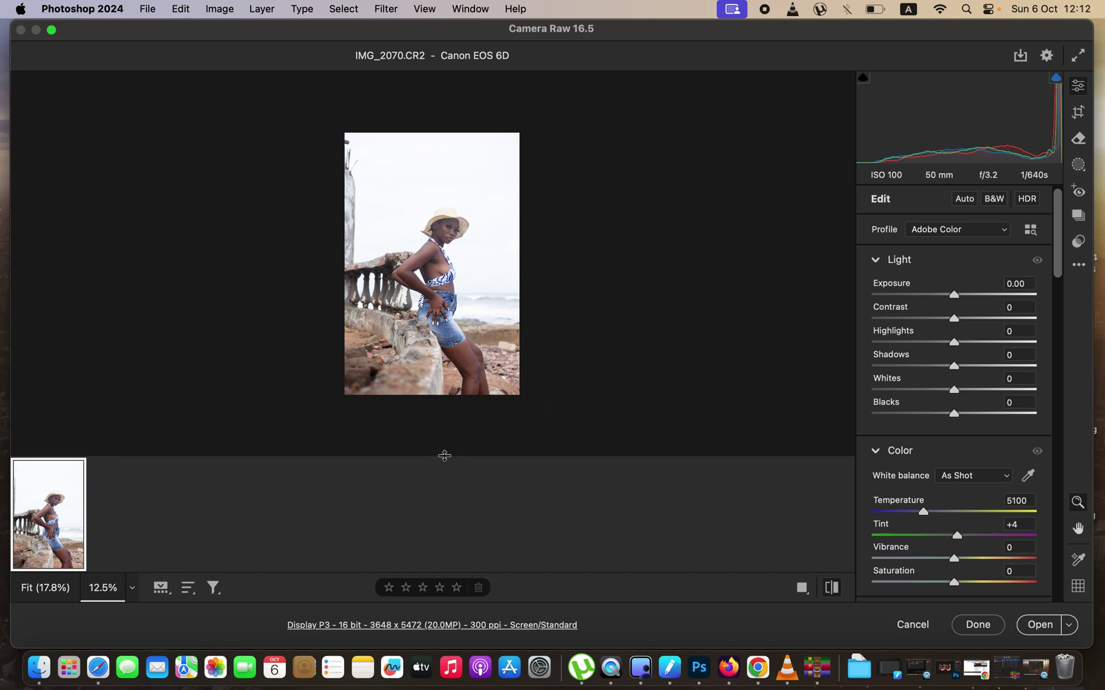
drag(446, 456, 460, 500)
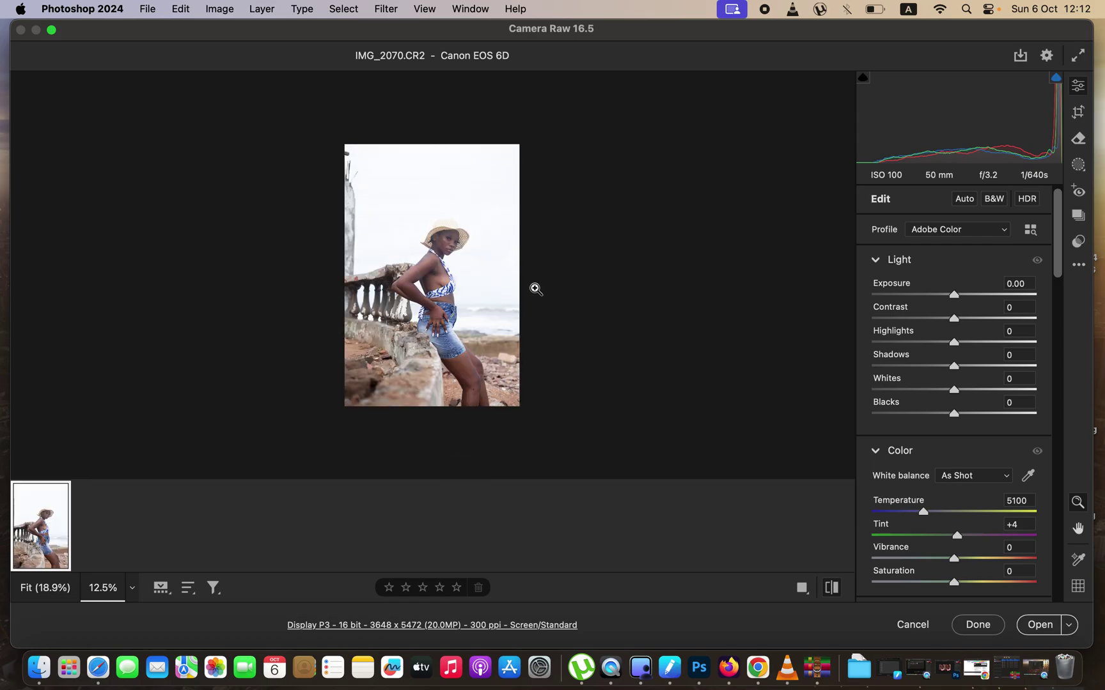
drag(520, 270, 534, 283)
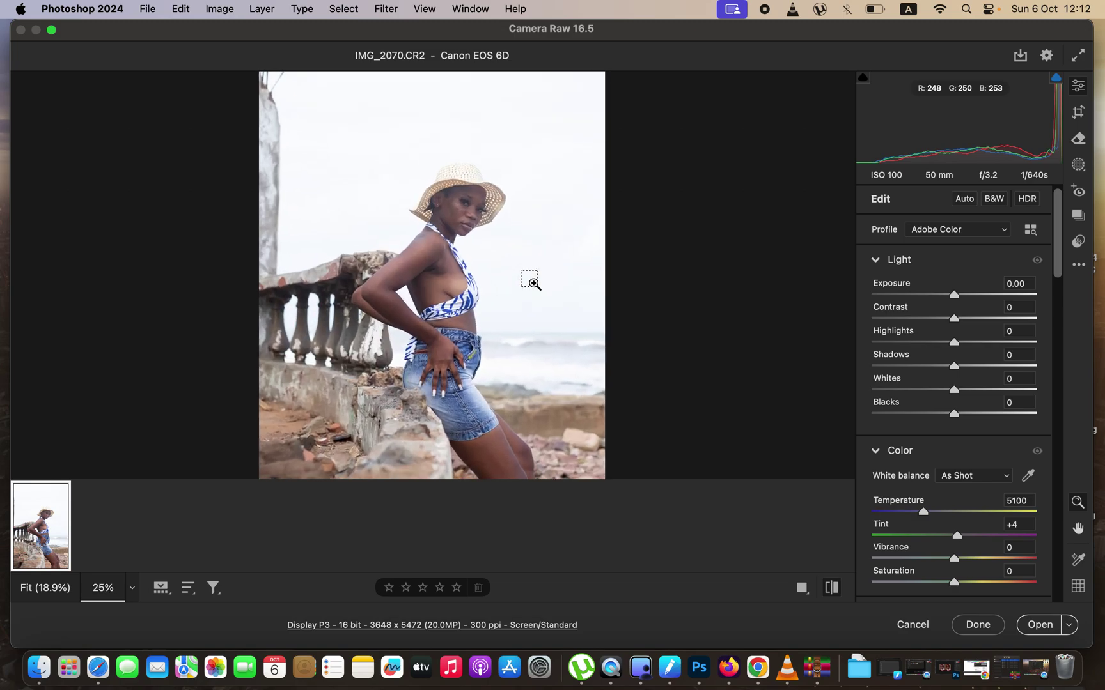
alt+click(532, 282)
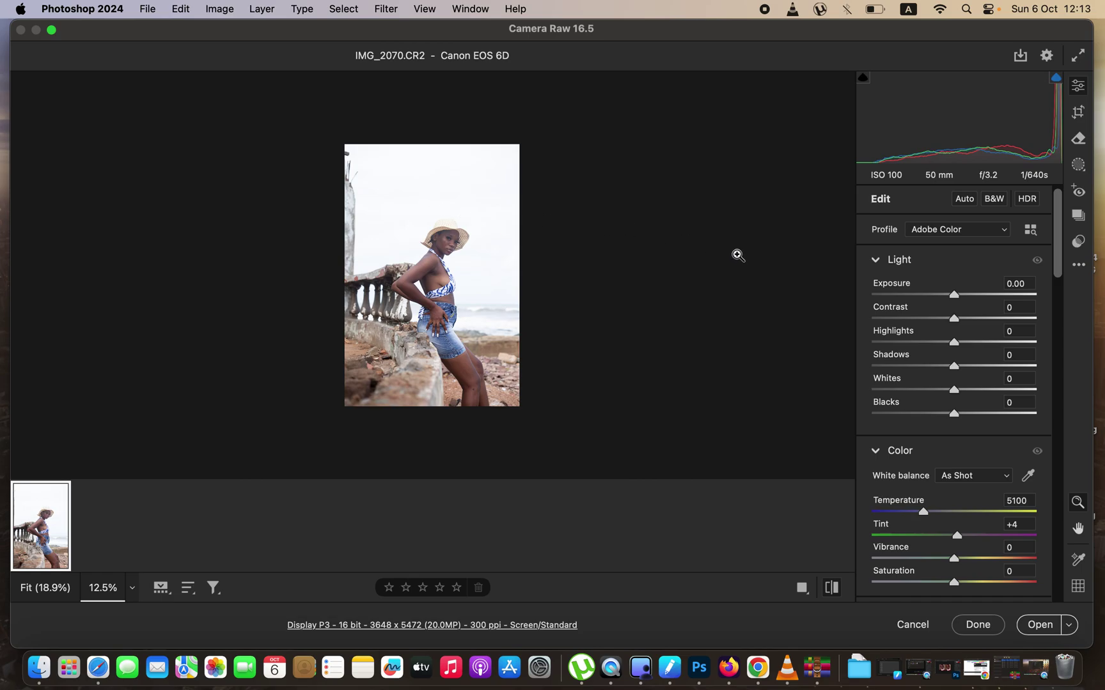
Set Highlights and Whites to -100, Blacks to -18, Shadows to +8 and Contrast to +18
drag(952, 342, 879, 341)
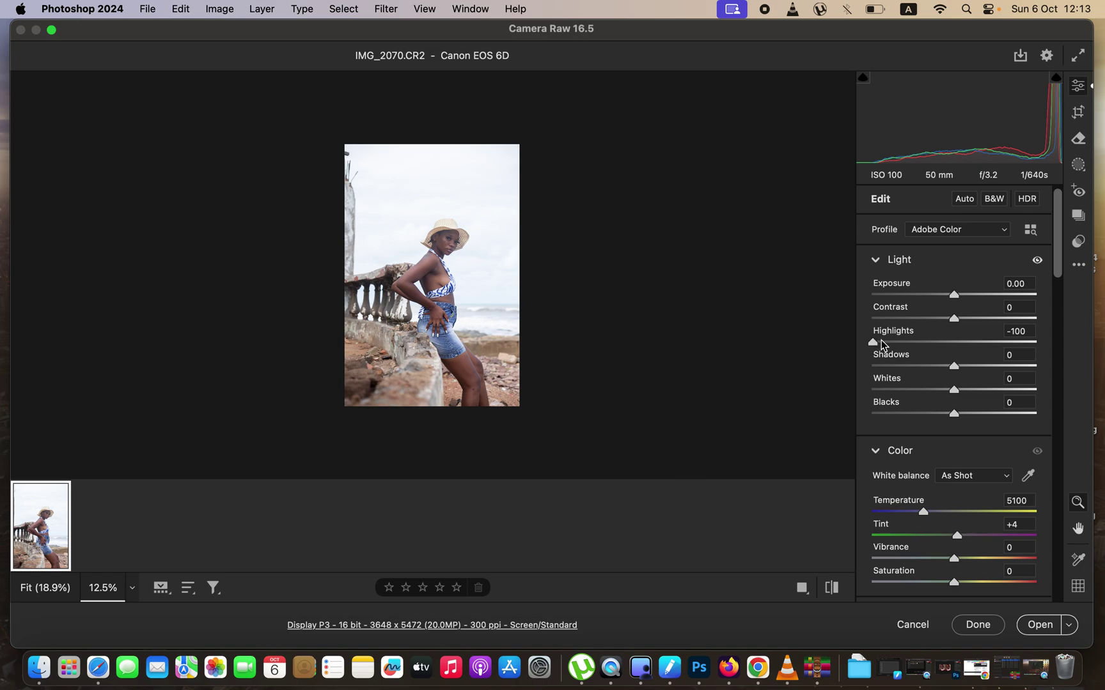
drag(954, 389, 867, 391)
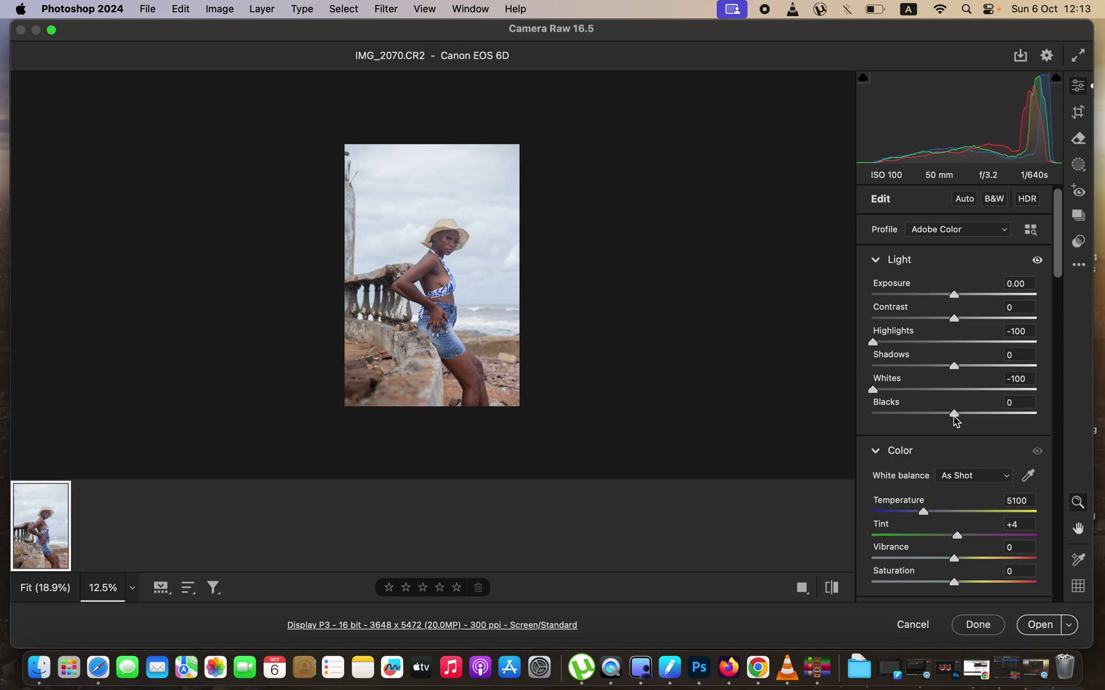
drag(950, 412, 938, 416)
drag(957, 366, 965, 369)
drag(957, 318, 972, 319)
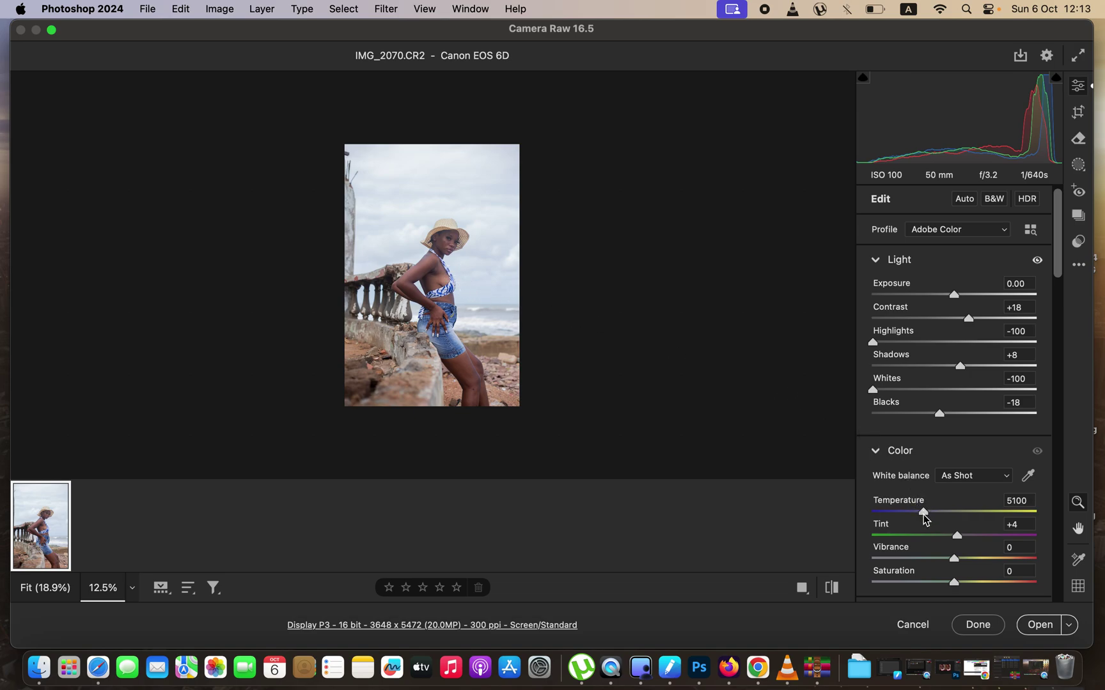
Warm the white balance Temperature to 5400 and compare before and after
drag(926, 515, 934, 516)
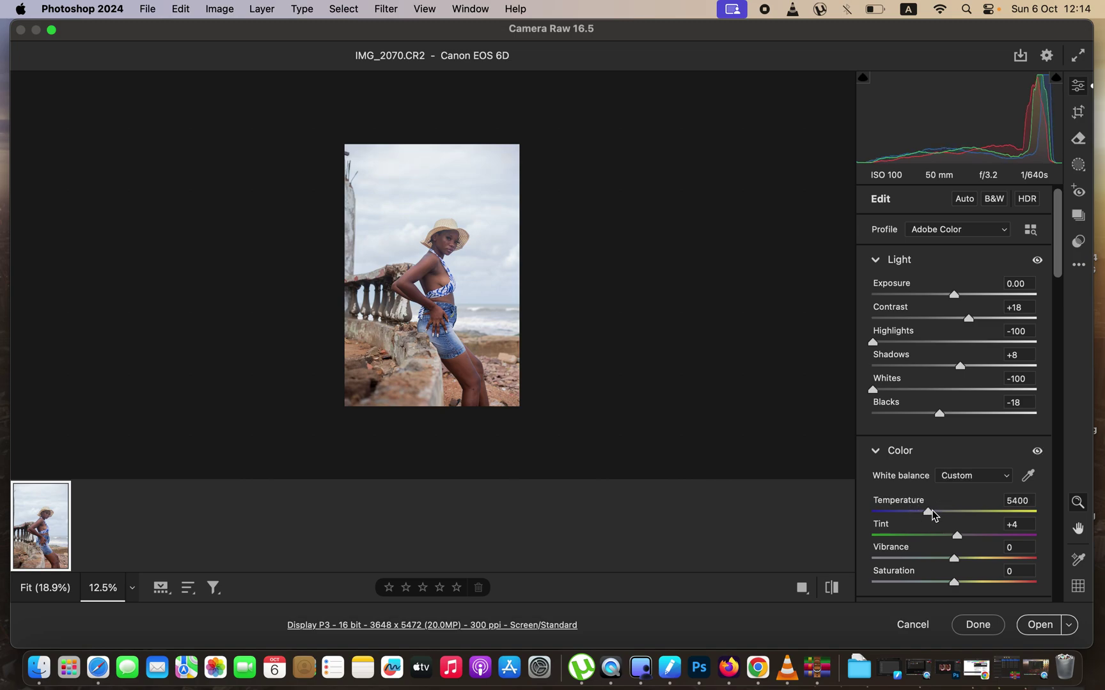
click(832, 589)
click(835, 589)
click(1079, 167)
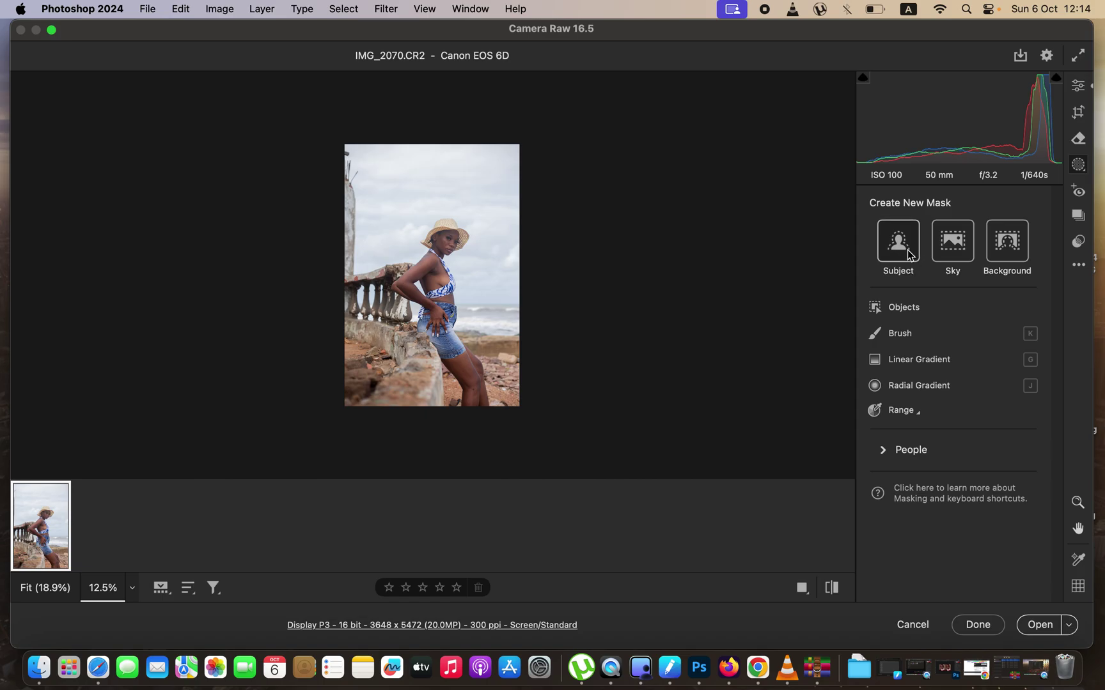
Create a Background mask around the woman and hide its red overlay
click(1005, 246)
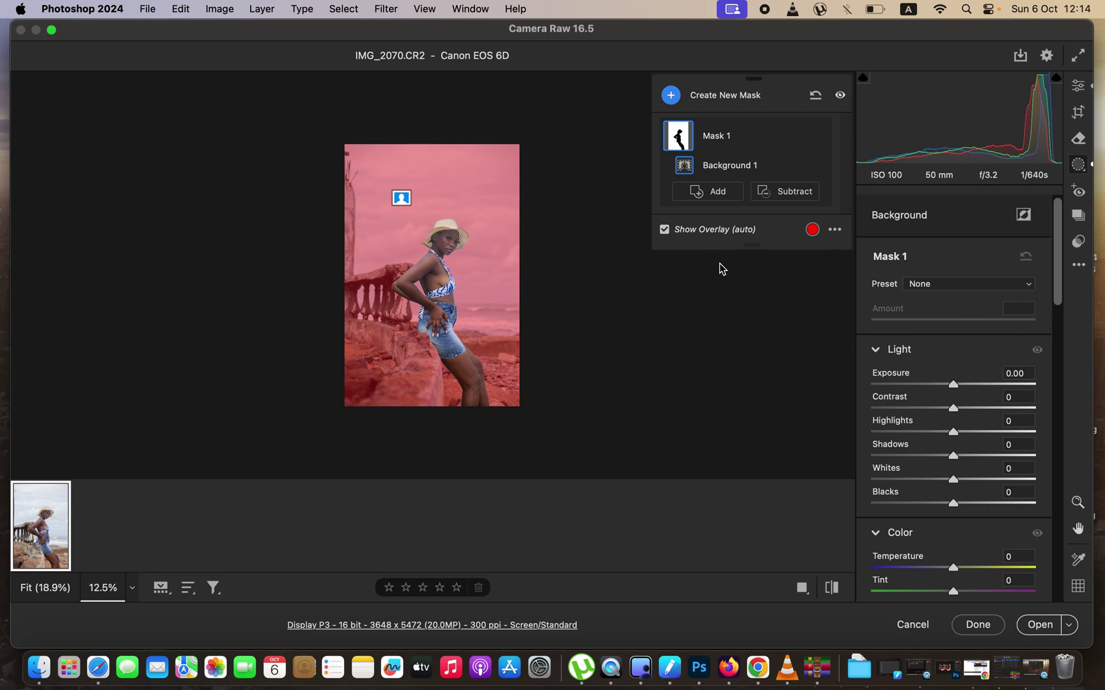
click(665, 230)
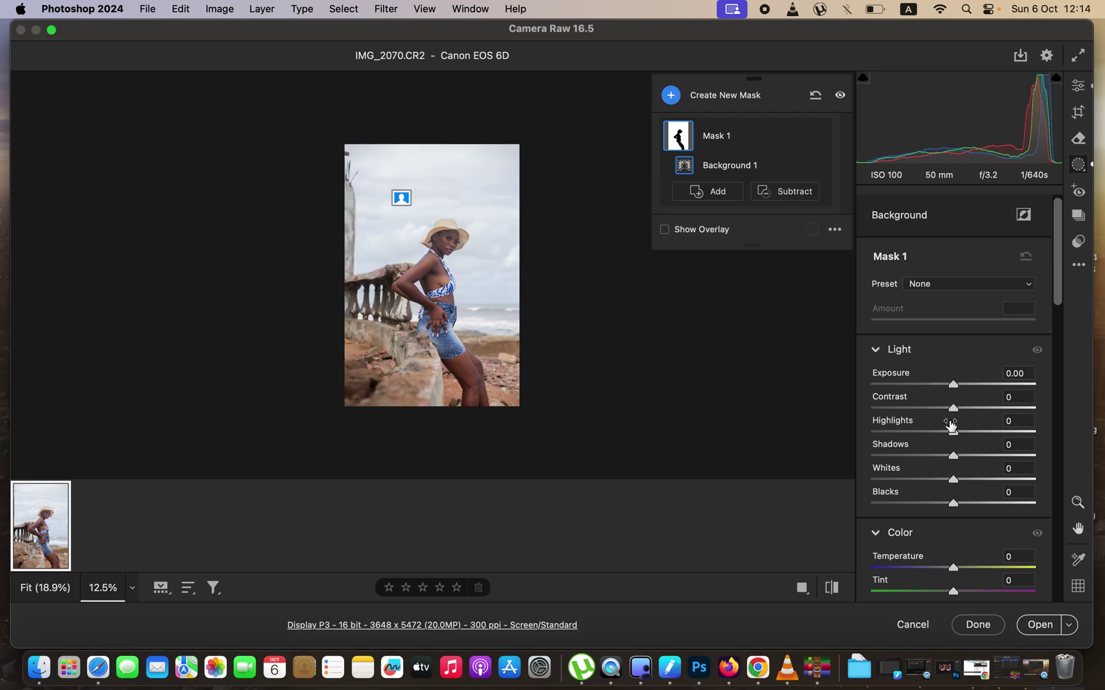
In the background mask, set Highlights -75, Whites -68, Temperature -31 and Saturation +65
drag(952, 433, 896, 433)
drag(948, 478, 899, 480)
drag(896, 432, 893, 433)
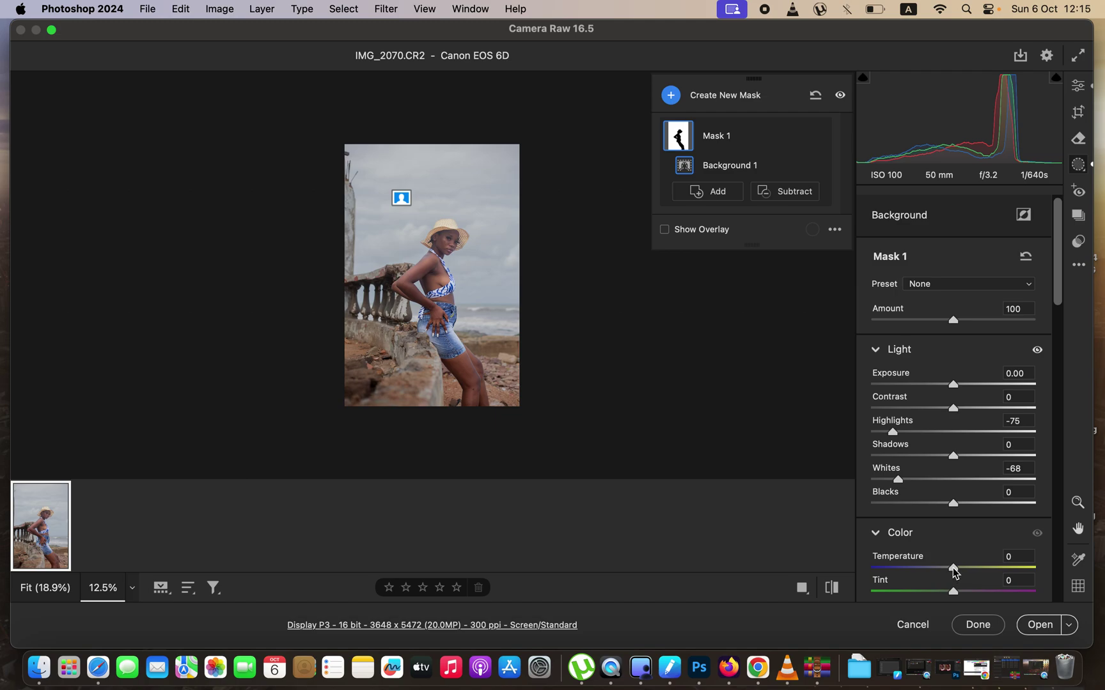
mouse_move(953, 571)
mouse_down()
mouse_move(901, 570)
mouse_move(931, 569)
mouse_up()
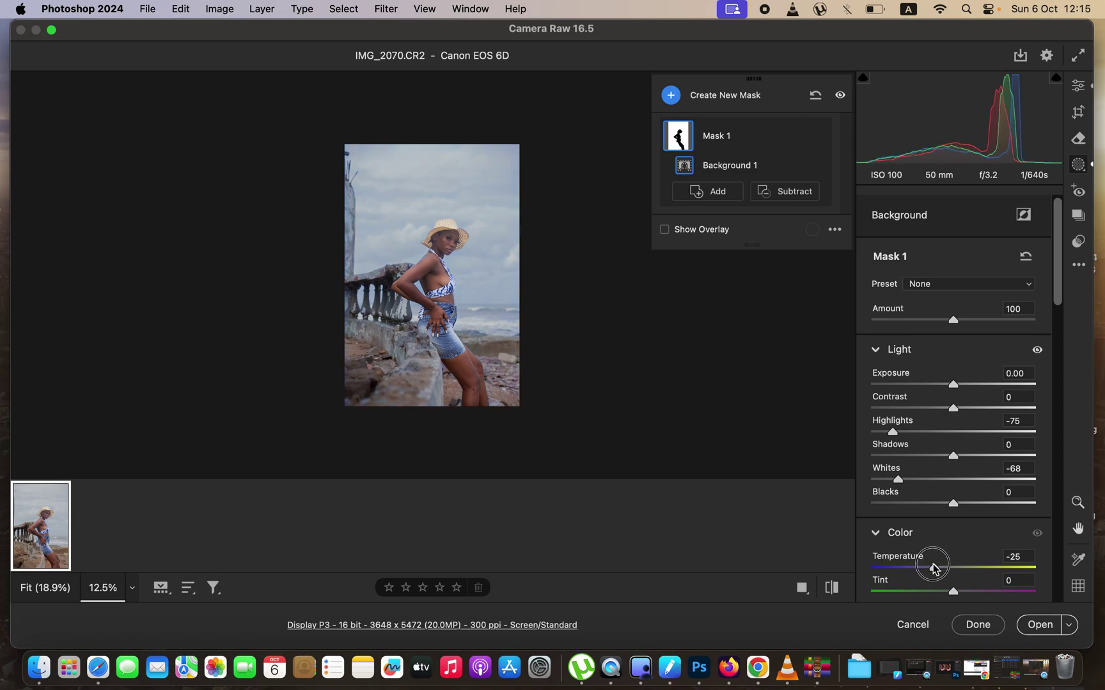
drag(933, 569, 932, 569)
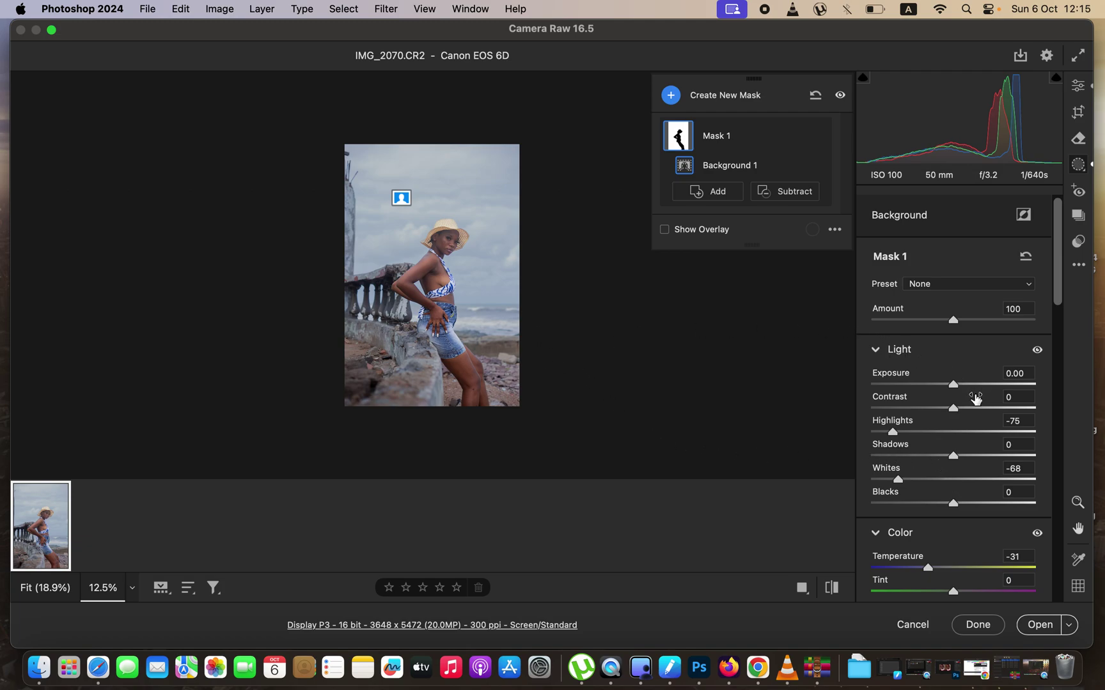
drag(1058, 294, 1066, 388)
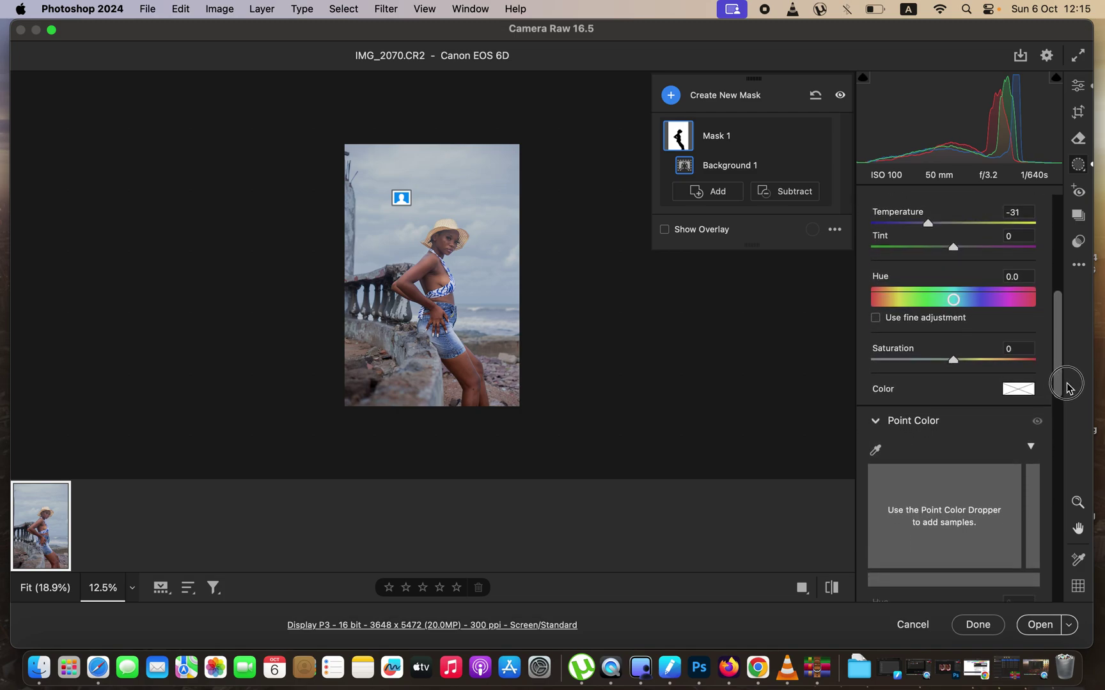
drag(957, 360, 1011, 365)
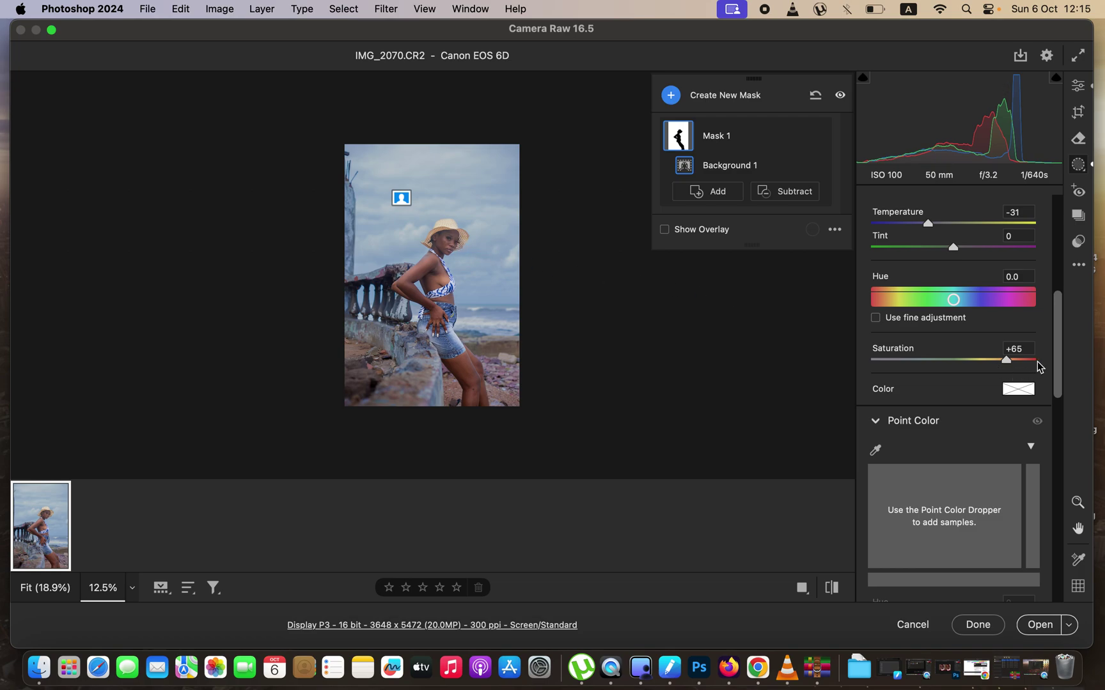
drag(1059, 368, 1044, 333)
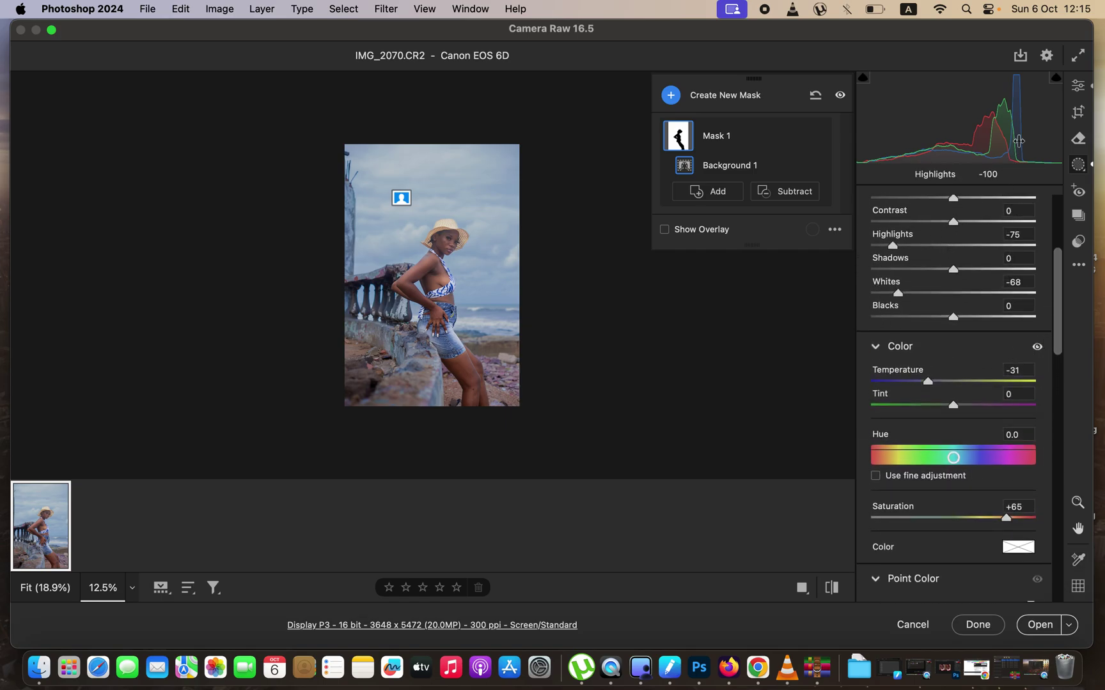
Return to the Edit panel and show the Color Mixer's HSL Hue controls
click(1078, 89)
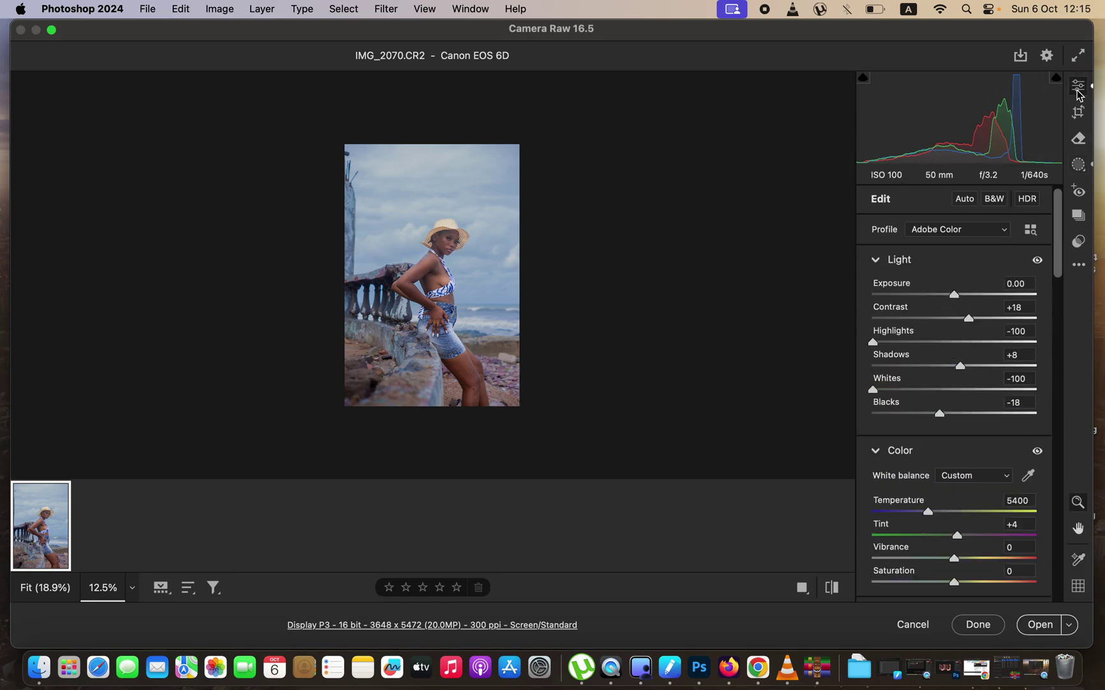
drag(1058, 272, 1040, 386)
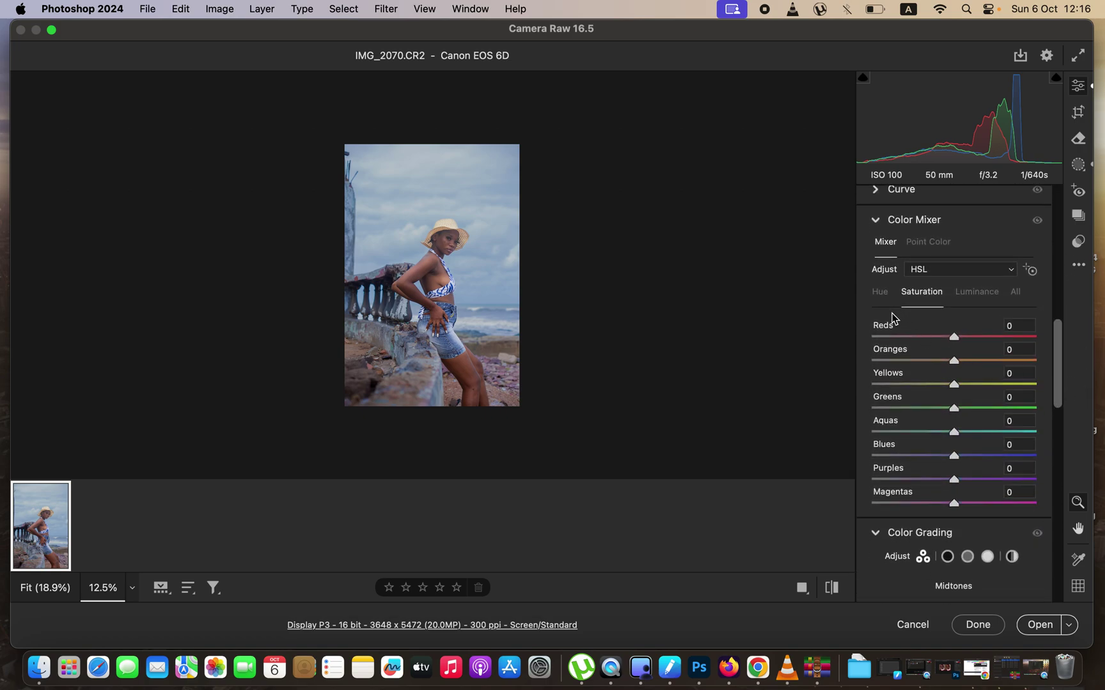
click(882, 296)
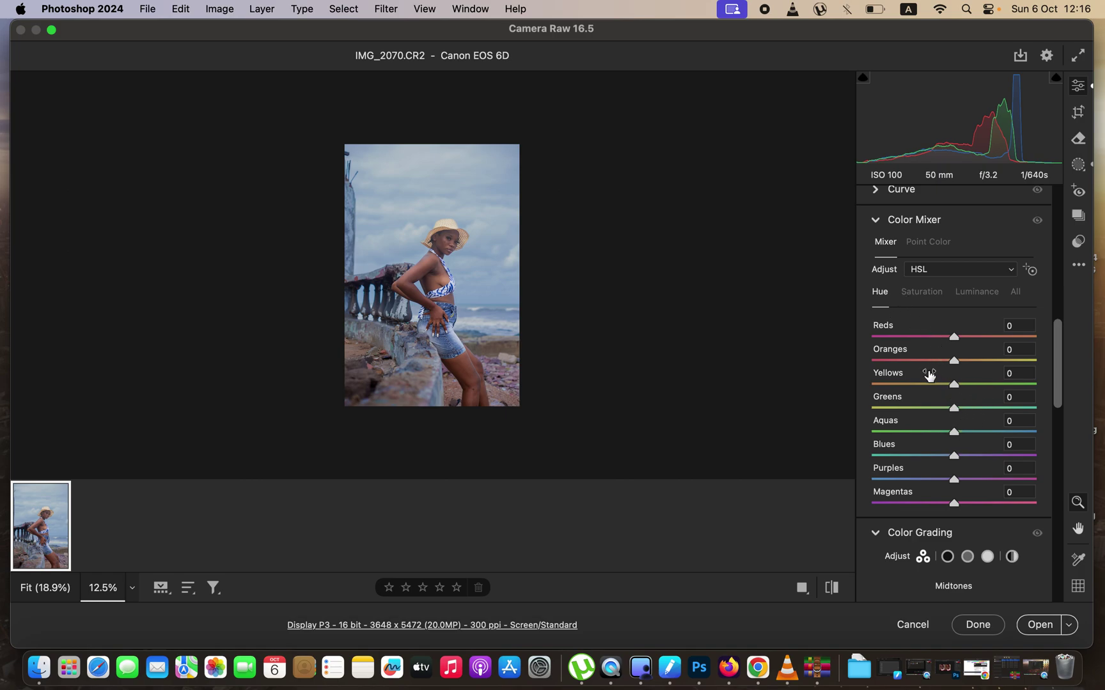
Try the Oranges hue far positive and negative, then reset it to 0
drag(954, 360, 995, 361)
drag(997, 359, 1006, 364)
drag(985, 365, 896, 366)
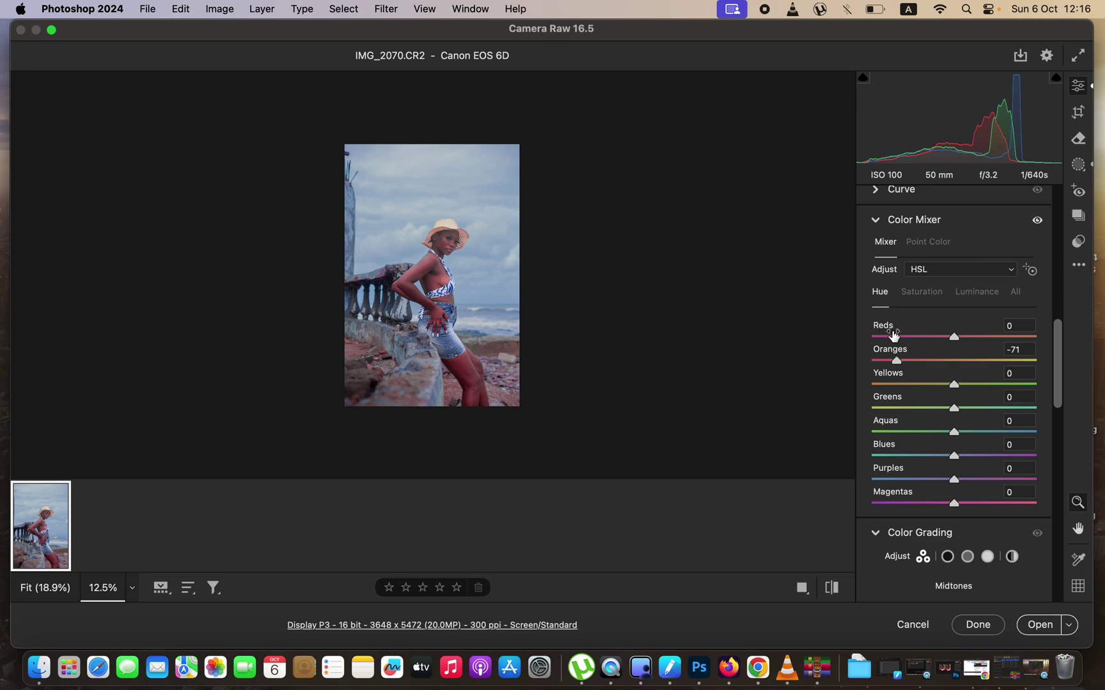
click(890, 349)
double_click(895, 362)
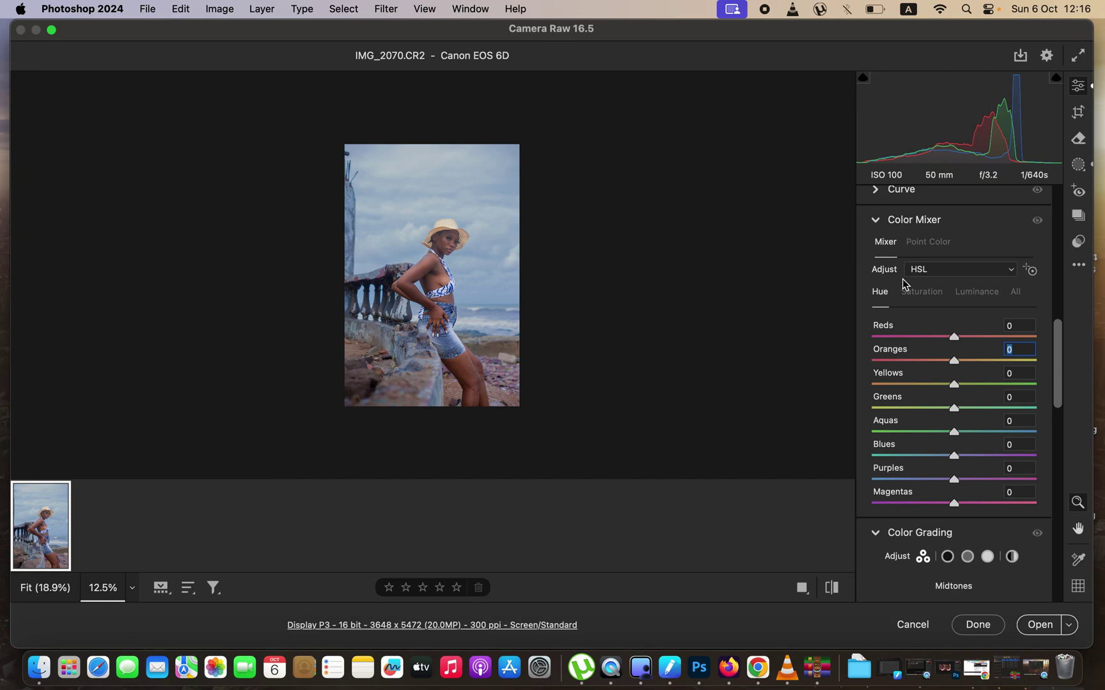
click(930, 292)
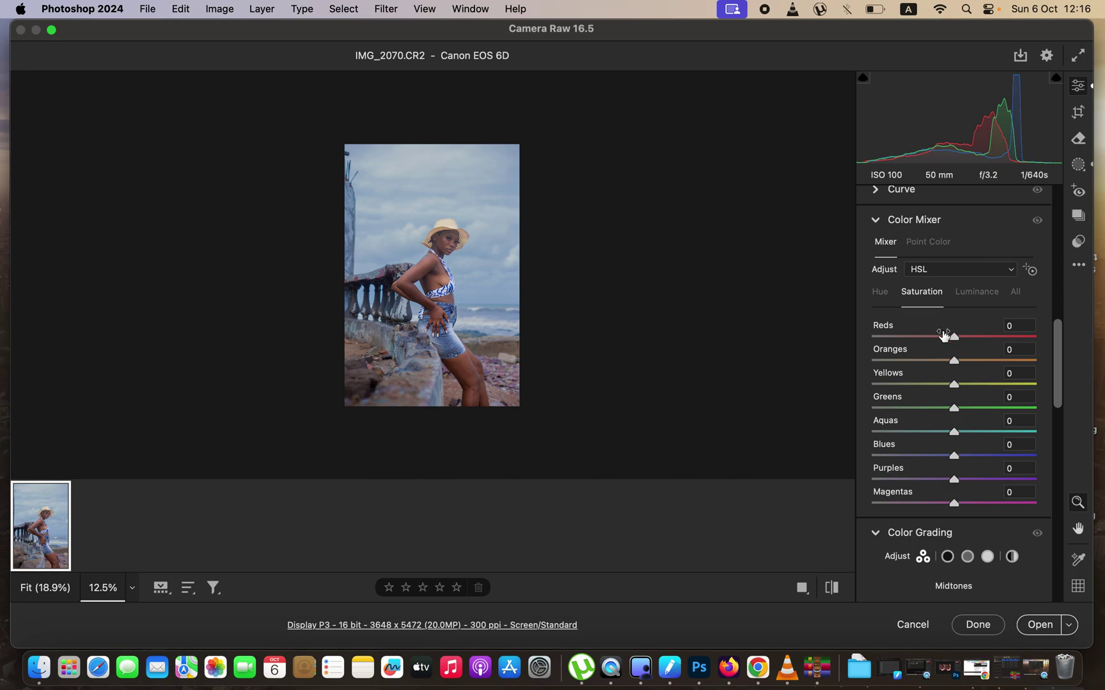
Set HSL Saturation Blues +40 and Oranges +5, and Luminance Blues -24 and Oranges -9
mouse_move(983, 457)
mouse_down()
mouse_move(1039, 455)
mouse_move(986, 459)
mouse_up()
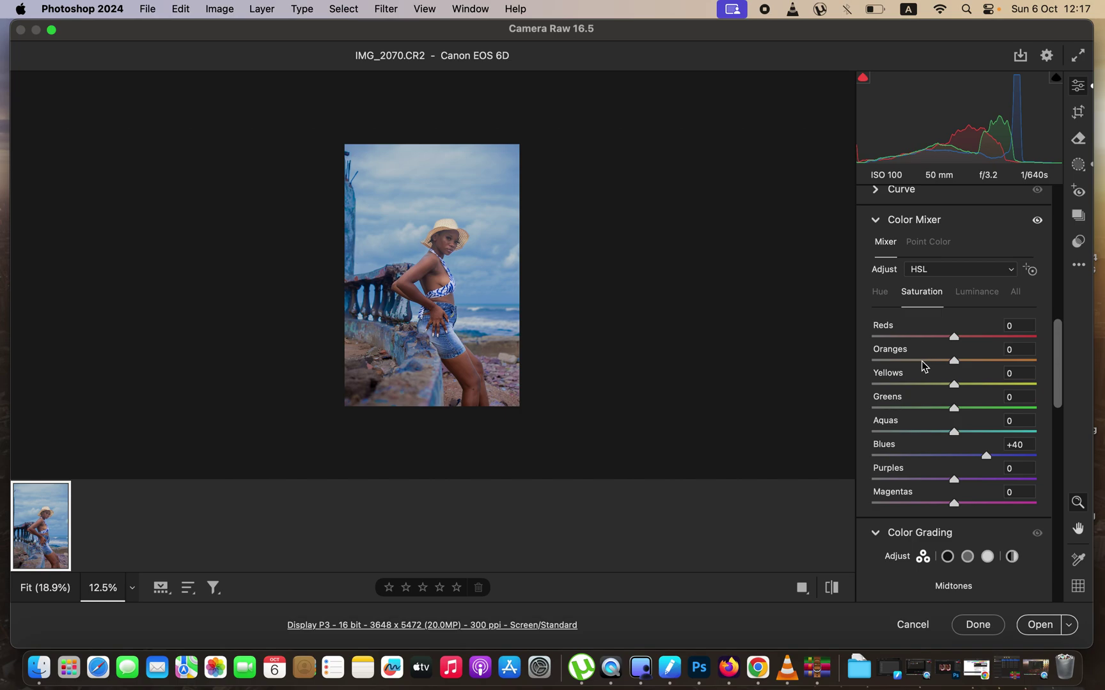
drag(954, 360, 959, 363)
click(978, 293)
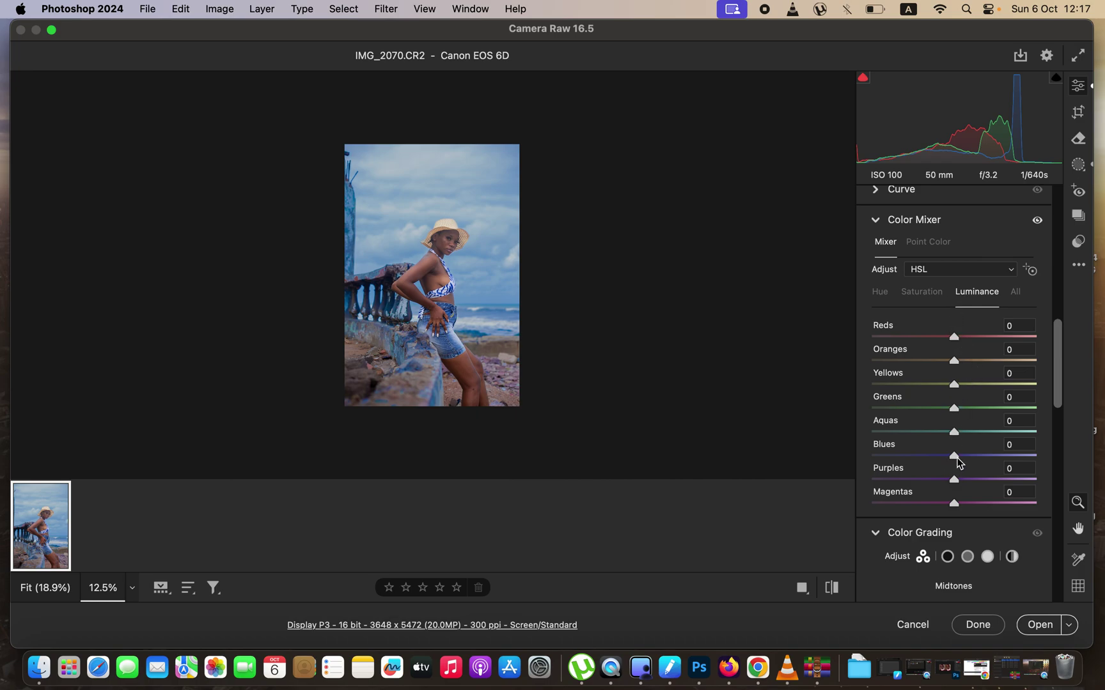
mouse_move(955, 459)
mouse_down()
mouse_move(888, 456)
mouse_move(1033, 455)
mouse_move(938, 457)
mouse_up()
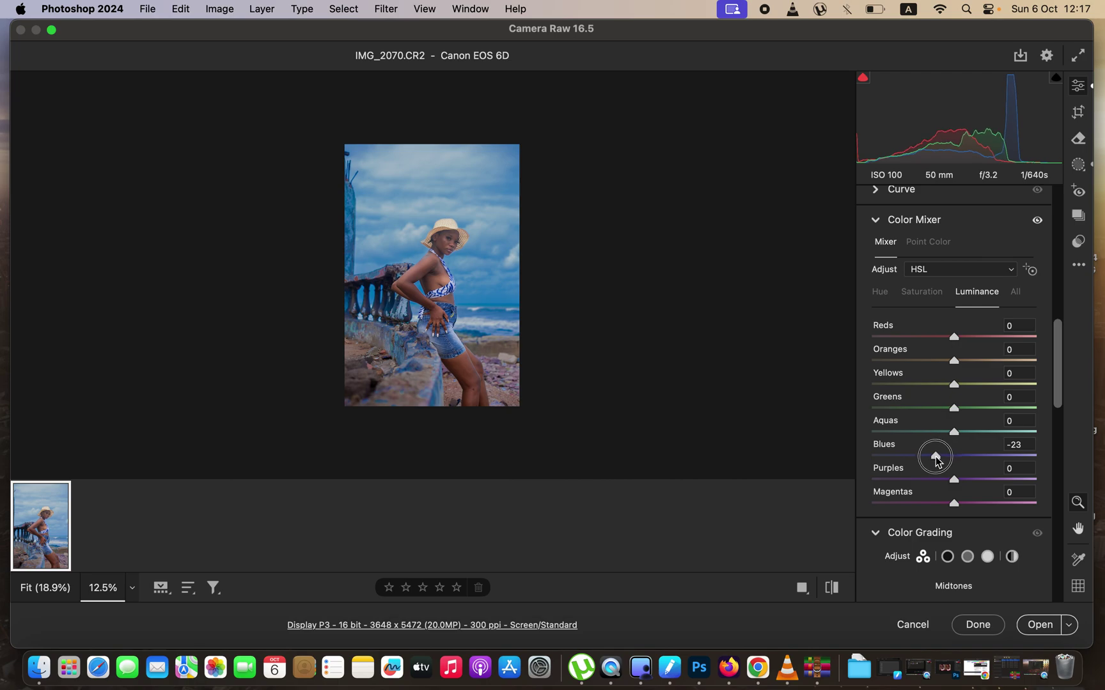
drag(936, 458, 935, 457)
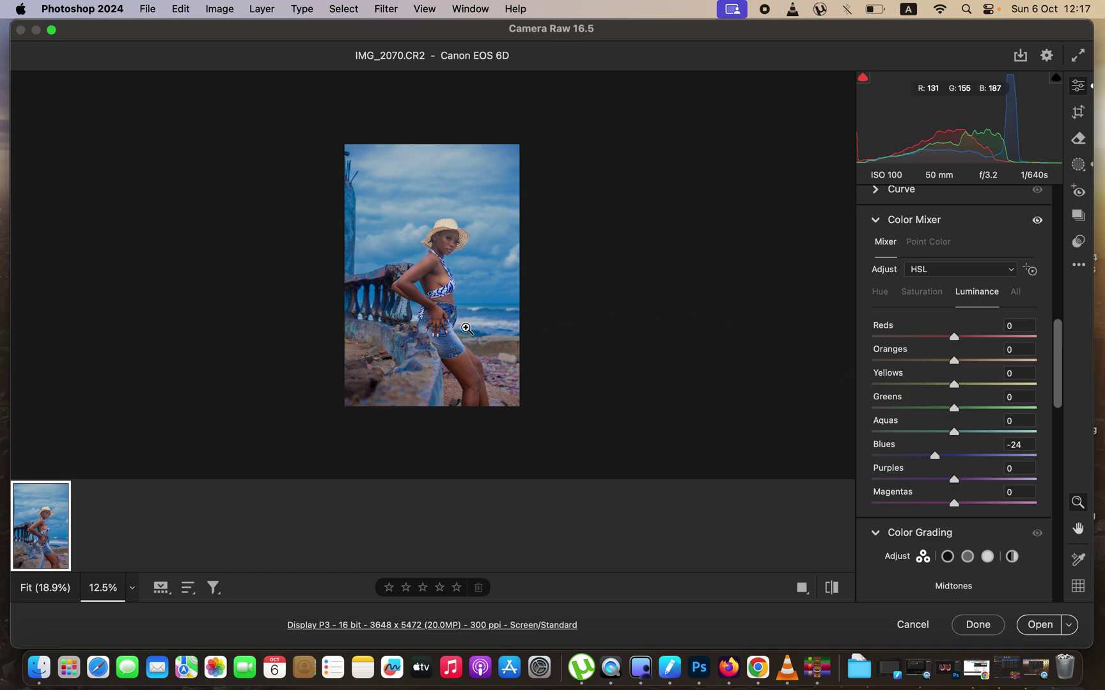
drag(956, 360, 948, 362)
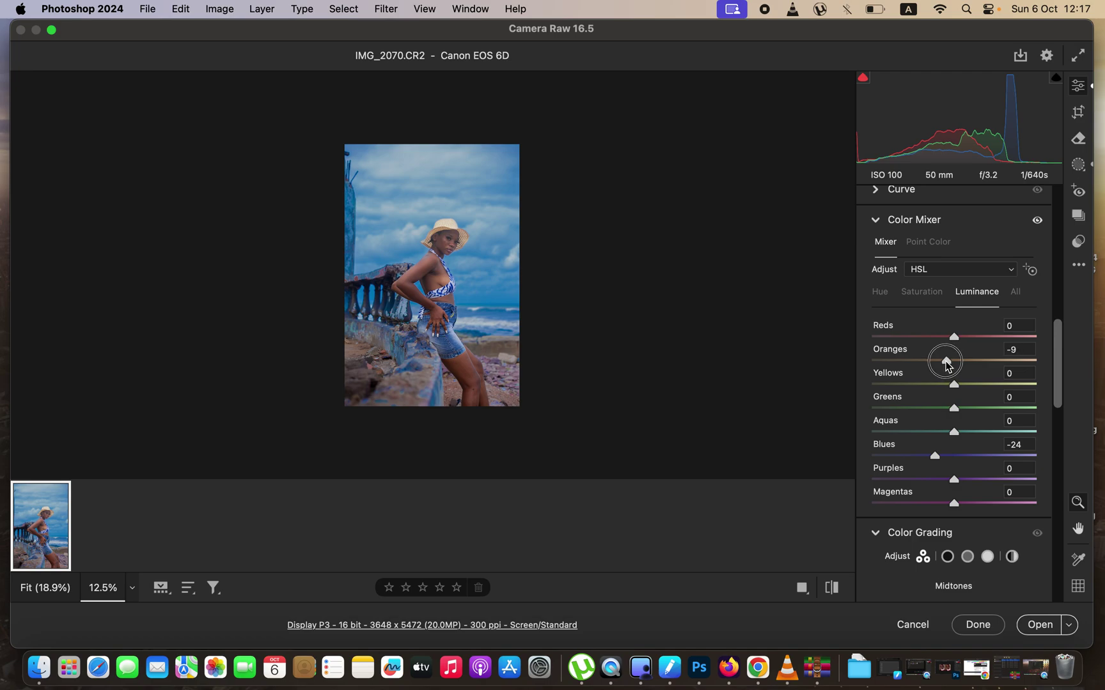
click(884, 299)
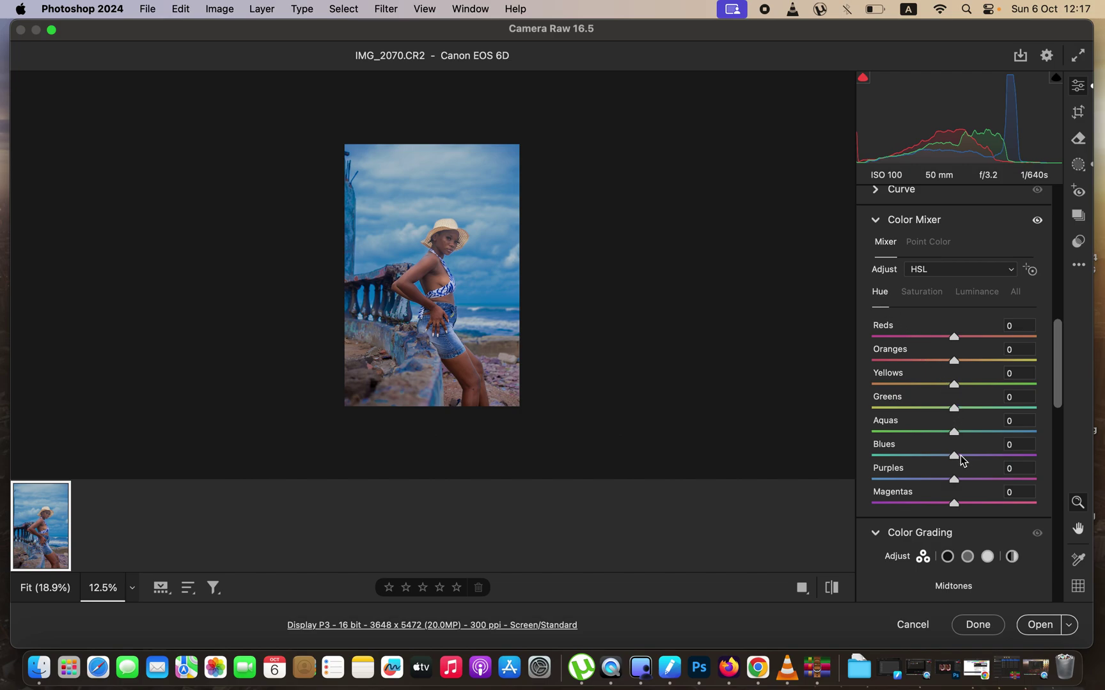
Shift the Blues hue to -11 and lower Blues saturation to +27, comparing with the mixer off
drag(954, 457, 942, 456)
drag(943, 456, 945, 453)
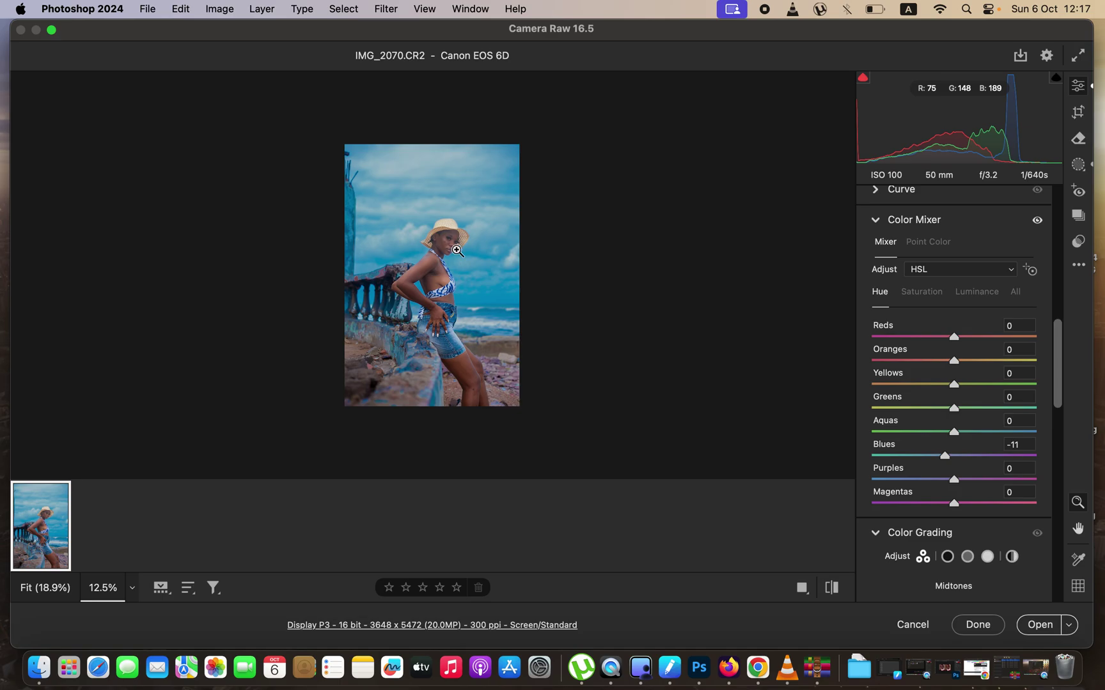
click(939, 297)
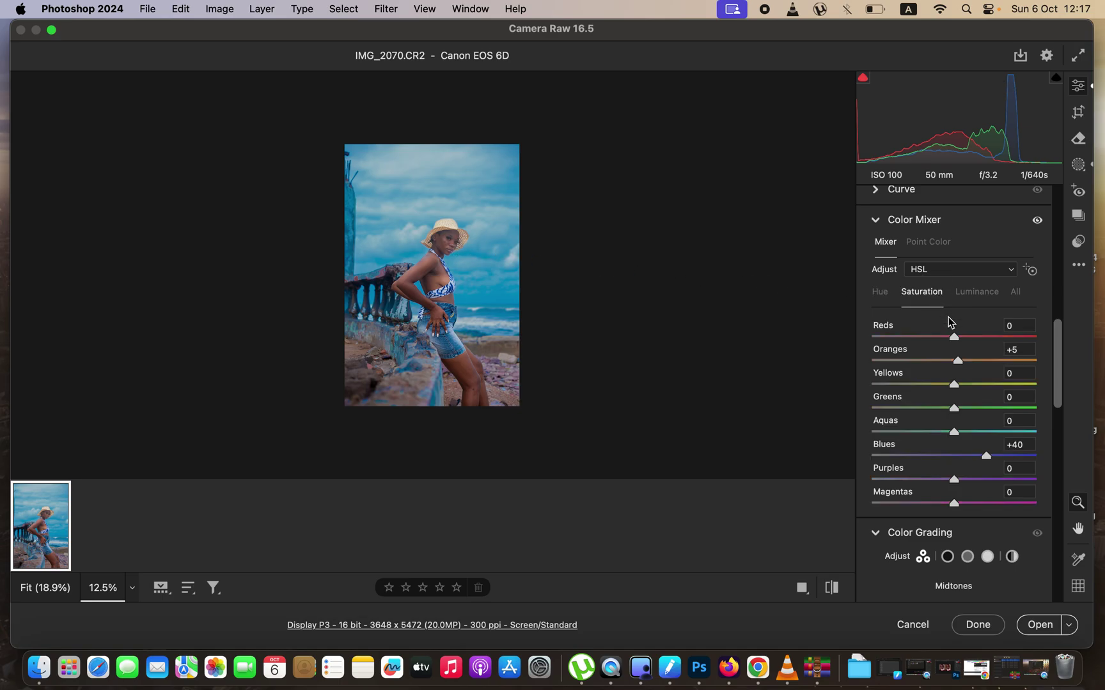
drag(986, 456, 976, 457)
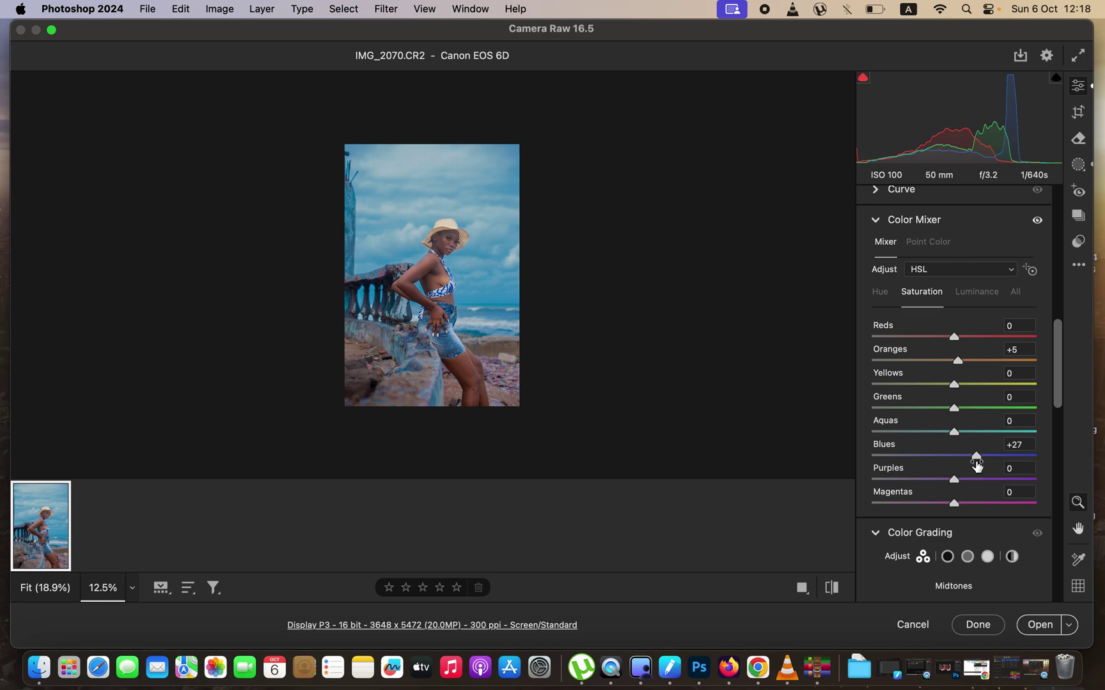
click(831, 587)
click(831, 588)
drag(1058, 396, 1078, 594)
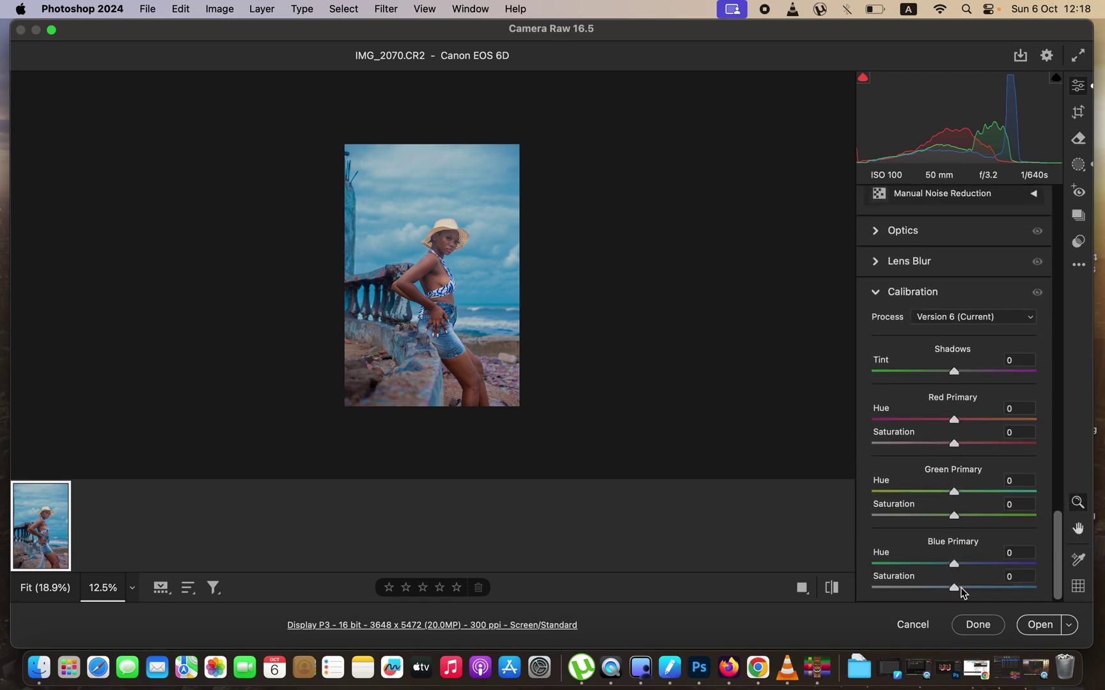
Raise Calibration Blue Primary Saturation to +35, compare with the original, and trim HSL Blues saturation to +25
drag(955, 587, 985, 599)
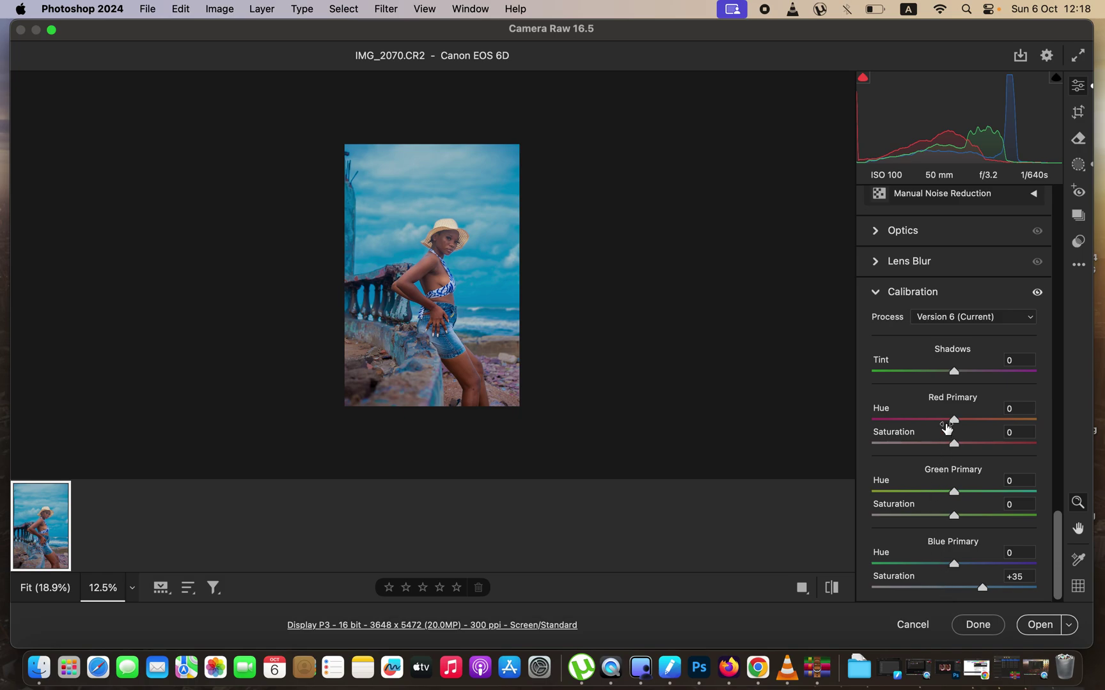
click(838, 590)
click(839, 592)
click(838, 595)
click(839, 597)
drag(1059, 534, 1056, 356)
drag(977, 381, 974, 384)
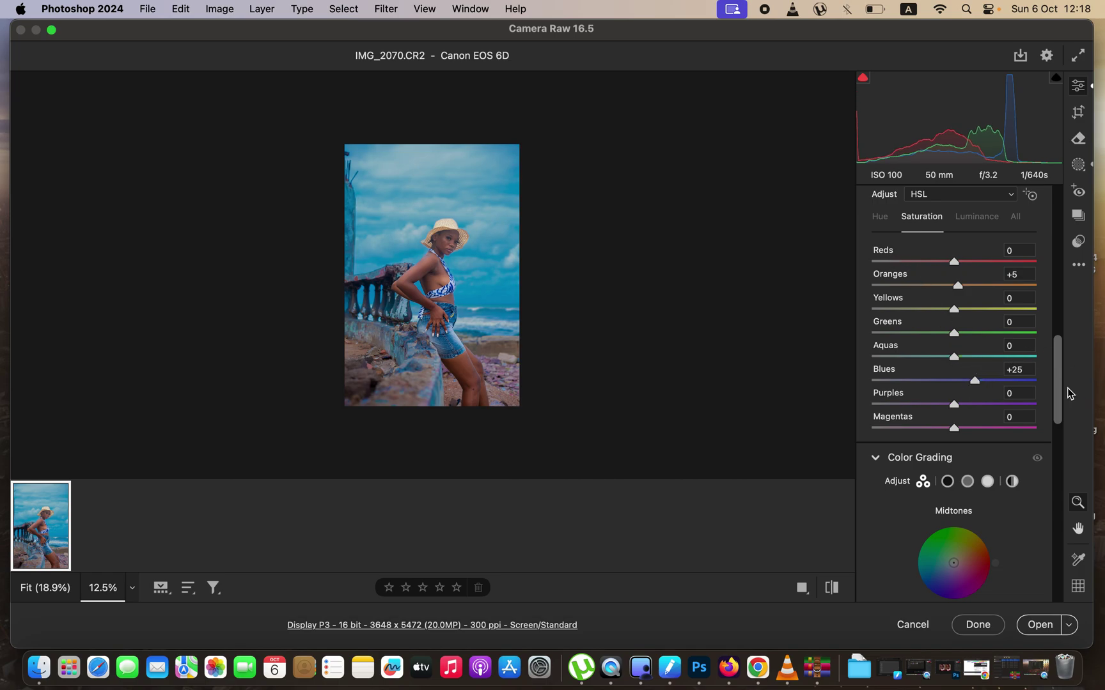
Apply Dehaze +7, warm Temperature to 5500 and drop global Saturation to -6
drag(1055, 387, 1058, 327)
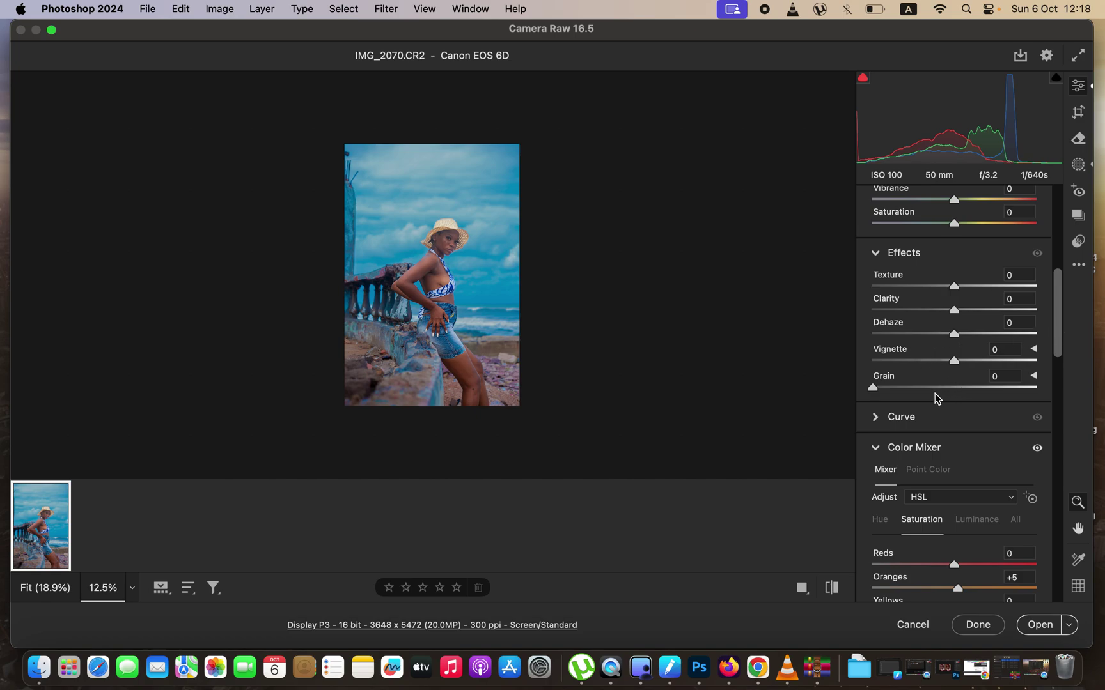
drag(1059, 350, 1059, 289)
mouse_move(954, 483)
mouse_down()
mouse_move(976, 484)
mouse_move(959, 484)
mouse_up()
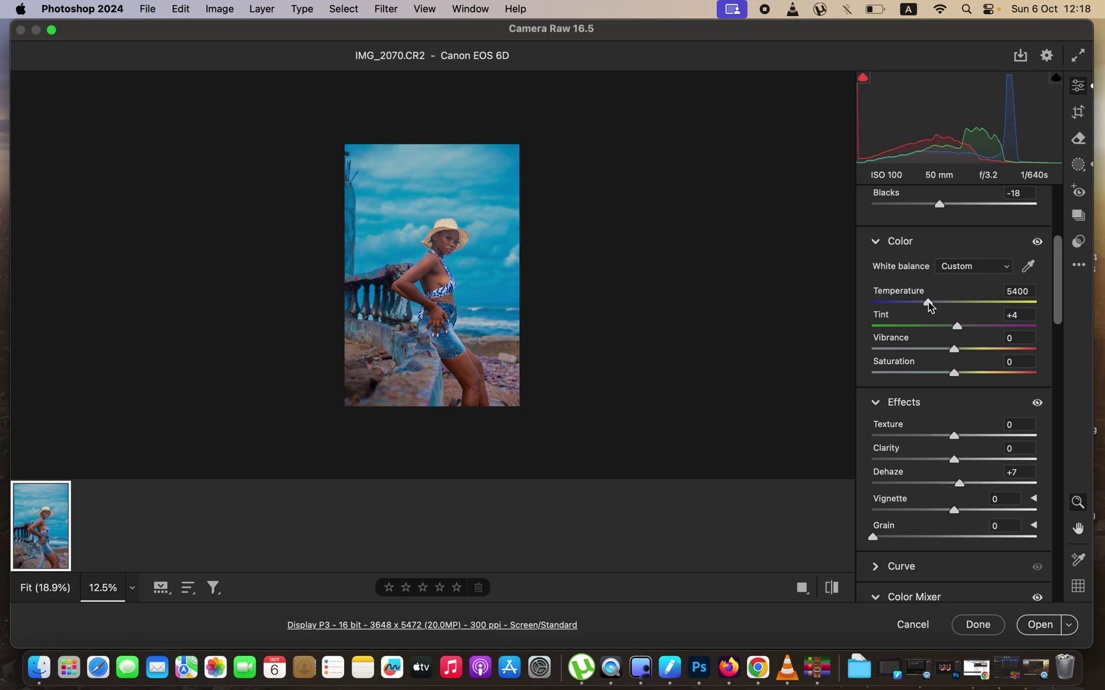
drag(930, 307, 932, 310)
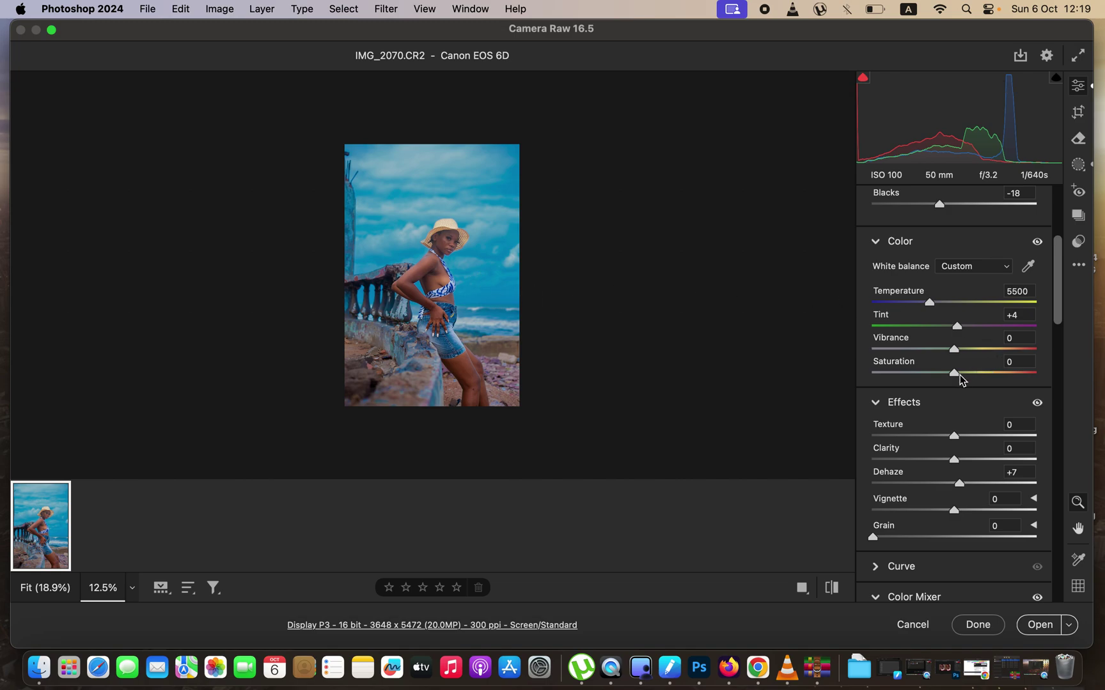
mouse_move(955, 377)
mouse_down()
mouse_move(942, 377)
mouse_move(953, 382)
mouse_up()
Toggle between default settings and the current edit several times to compare the look
click(831, 590)
click(833, 590)
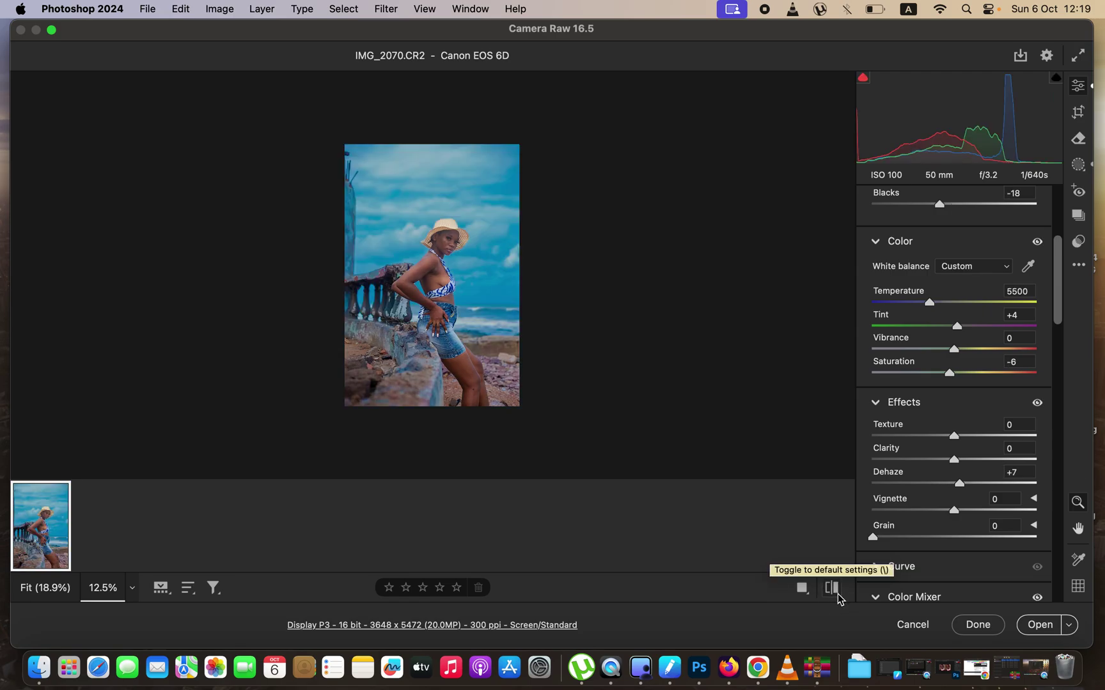
click(837, 589)
click(837, 590)
click(839, 592)
click(840, 593)
click(841, 593)
click(842, 594)
Ease the Color Mixer Blues saturation down to +16 and recheck against the defaults
drag(1057, 310, 1062, 401)
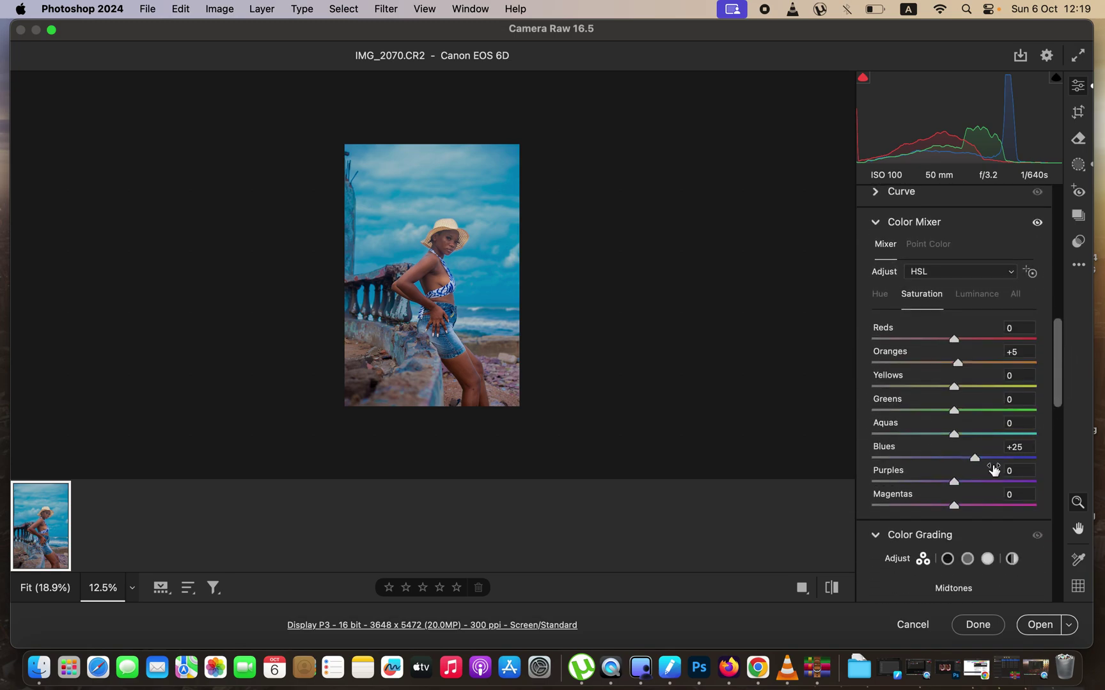
mouse_move(974, 461)
mouse_down()
mouse_move(957, 464)
mouse_move(967, 463)
mouse_up()
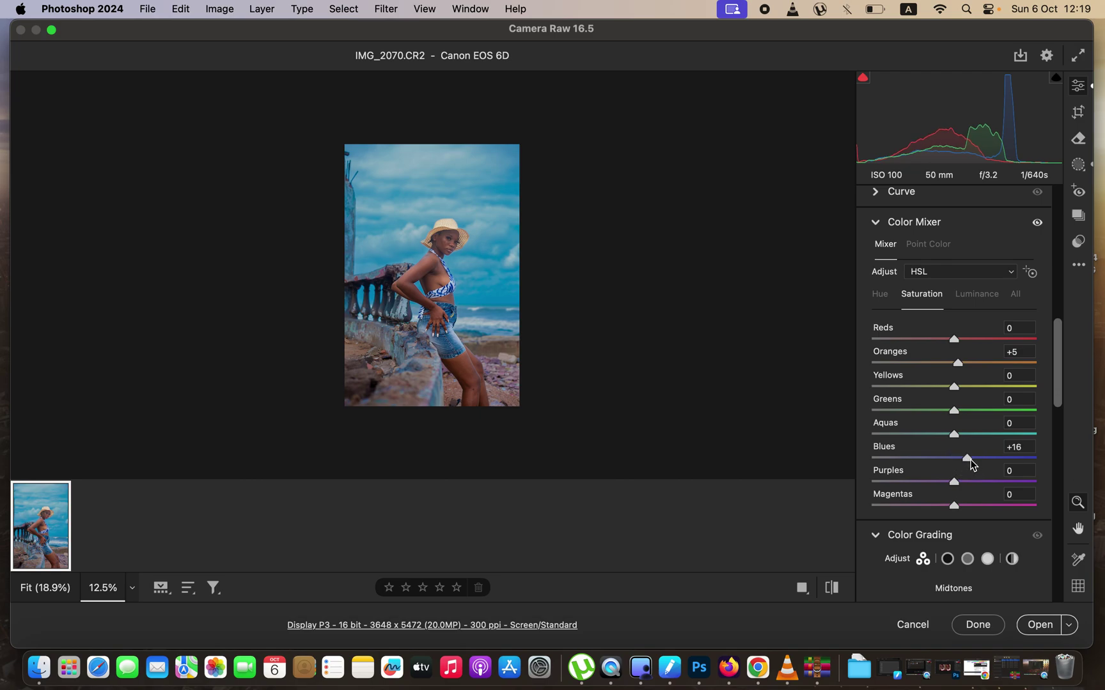
click(835, 590)
click(838, 590)
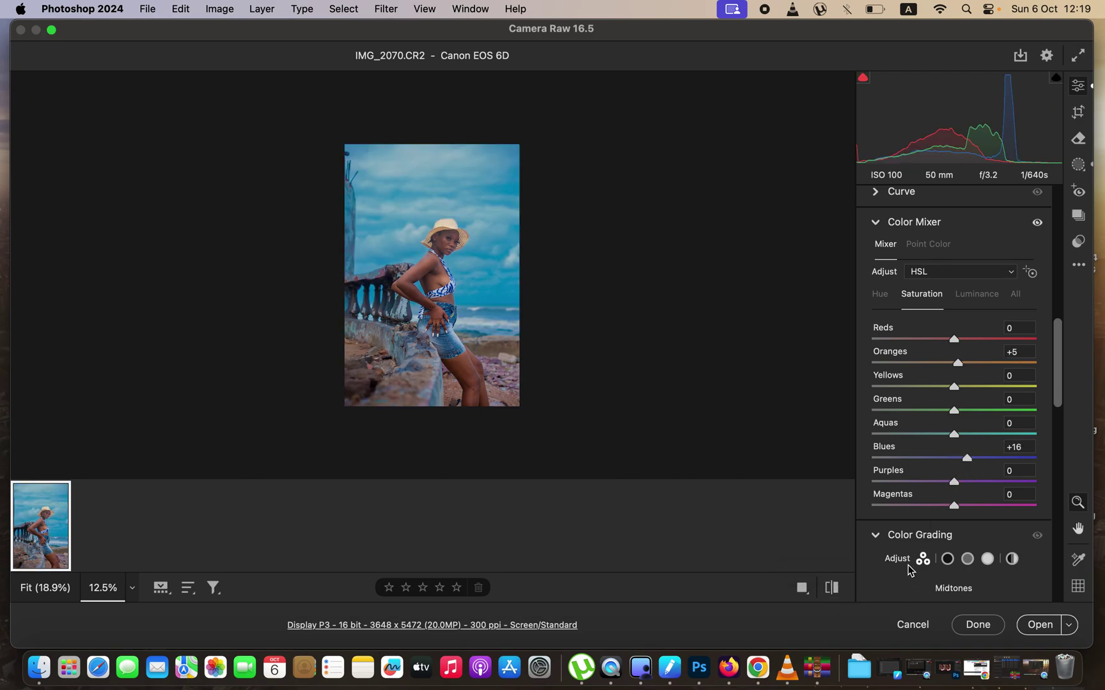